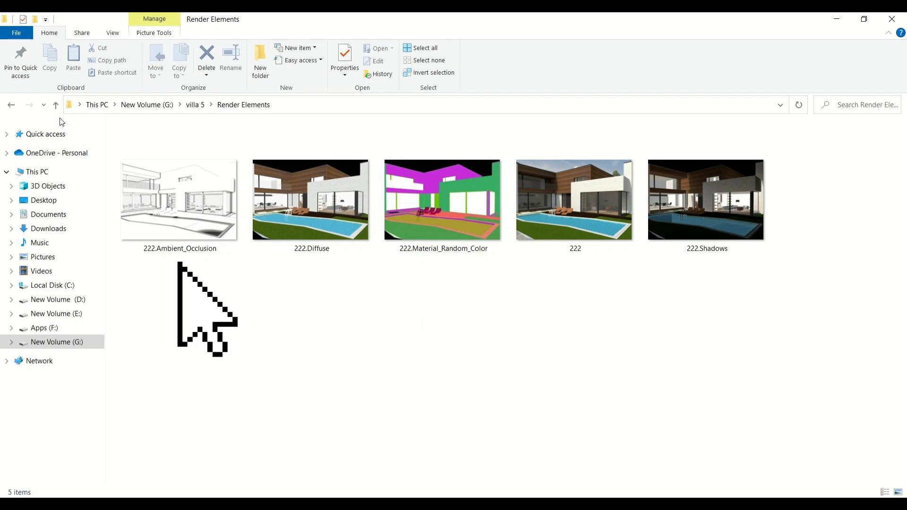
Place the 222.Diffuse render element above Layer 1 and scale and position it to line up with the base render.
click(55, 104)
double_click(188, 206)
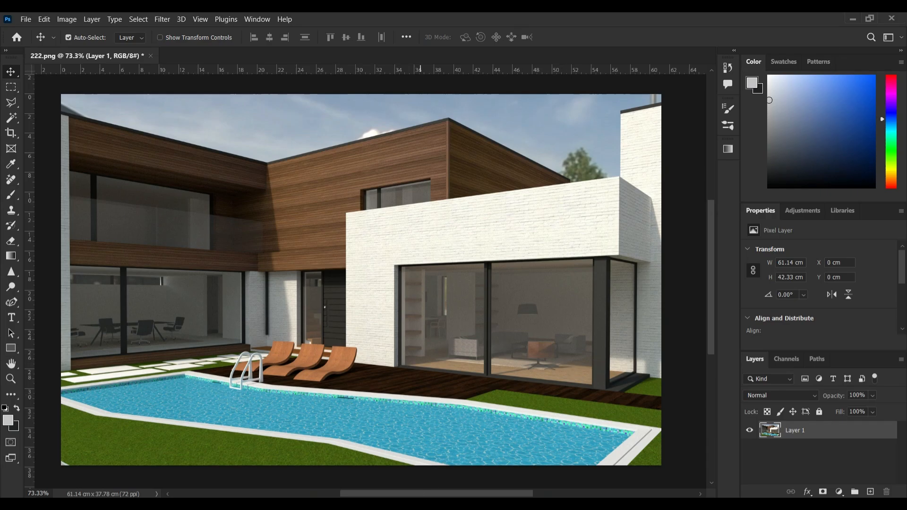
click(421, 488)
drag(333, 198, 378, 351)
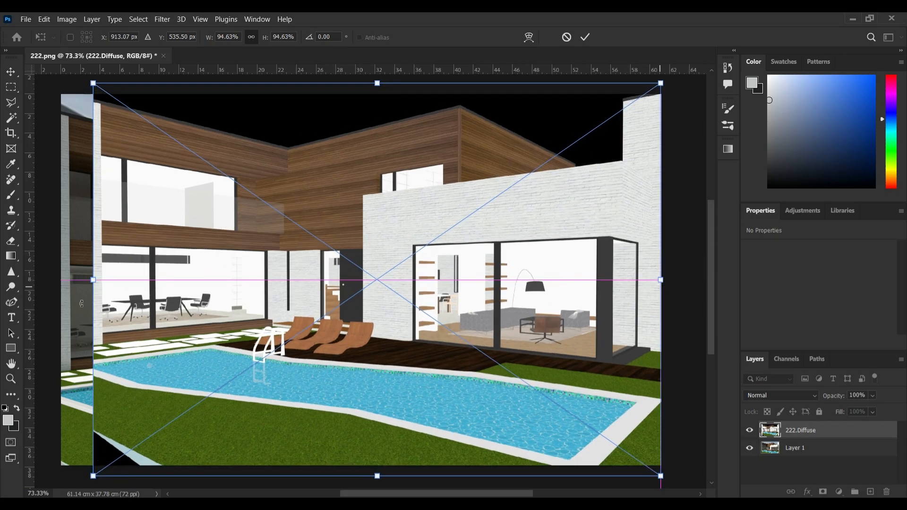
drag(93, 280, 62, 274)
drag(413, 211, 388, 369)
key(Return)
Place the 222.Material_Random_Color render element on top of the stack, scaled and aligned to the base render.
click(419, 437)
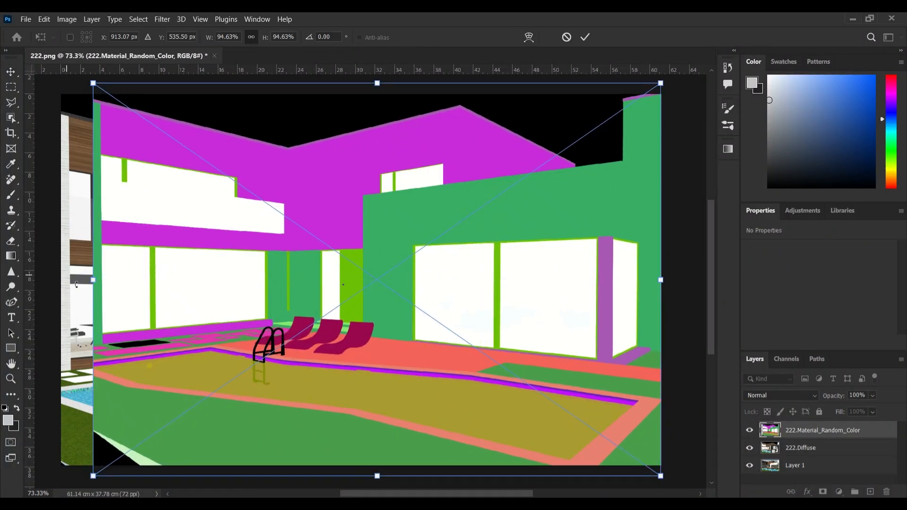
drag(94, 280, 62, 280)
drag(444, 228, 443, 244)
key(Return)
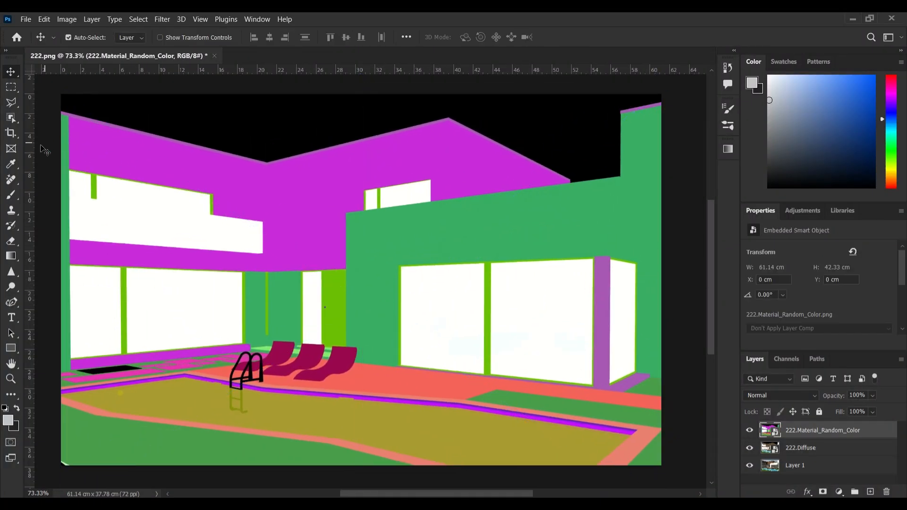
Magic-wand the large green wall area on the material color layer, hide that layer, and mask 222.Diffuse to the selection.
right_click(9, 123)
click(61, 139)
click(527, 230)
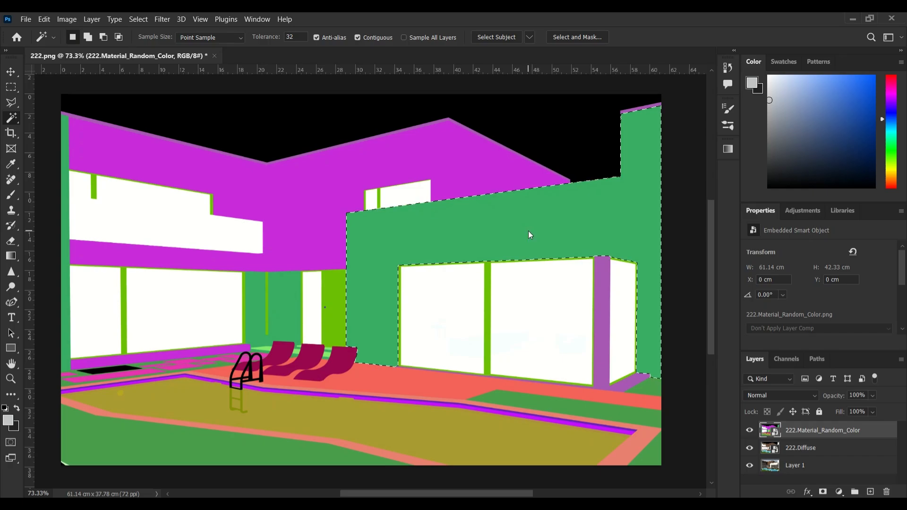
click(803, 449)
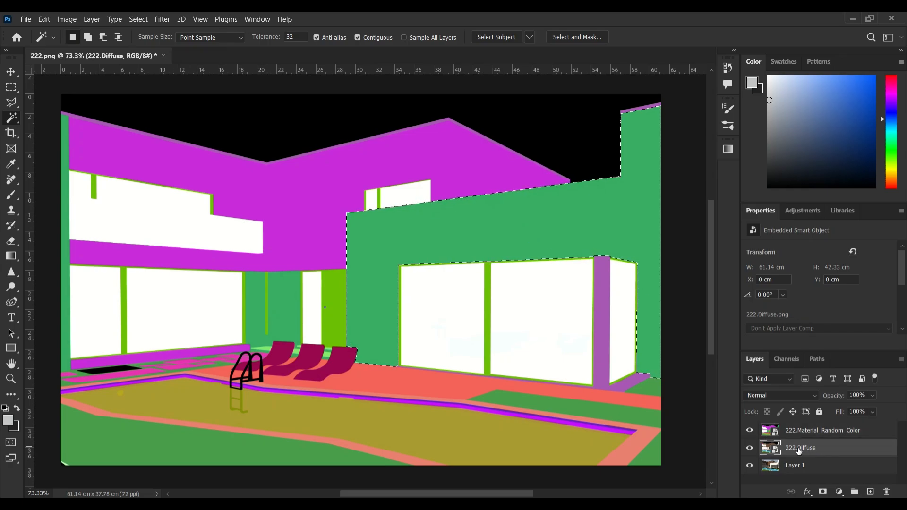
click(750, 431)
click(823, 492)
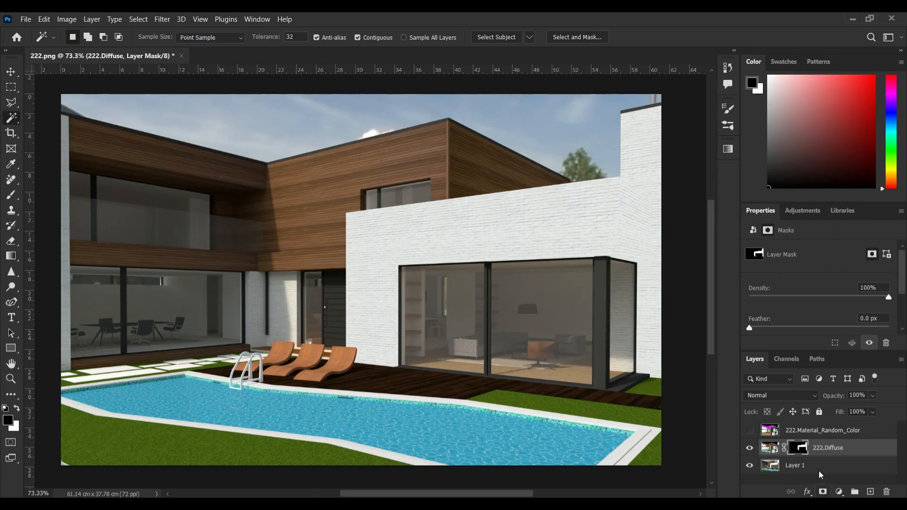
Set the masked 222.Diffuse layer's blend mode to Multiply and compare the wall with the layer hidden and shown.
click(794, 395)
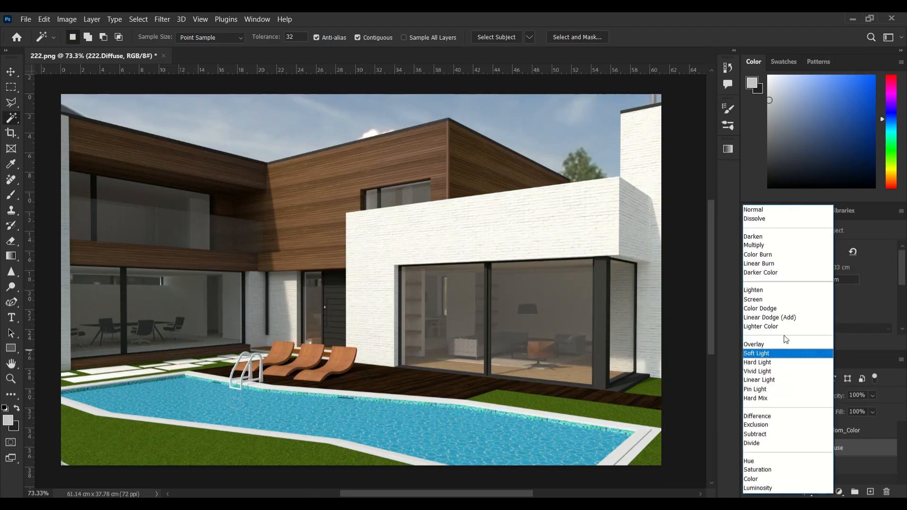
click(781, 251)
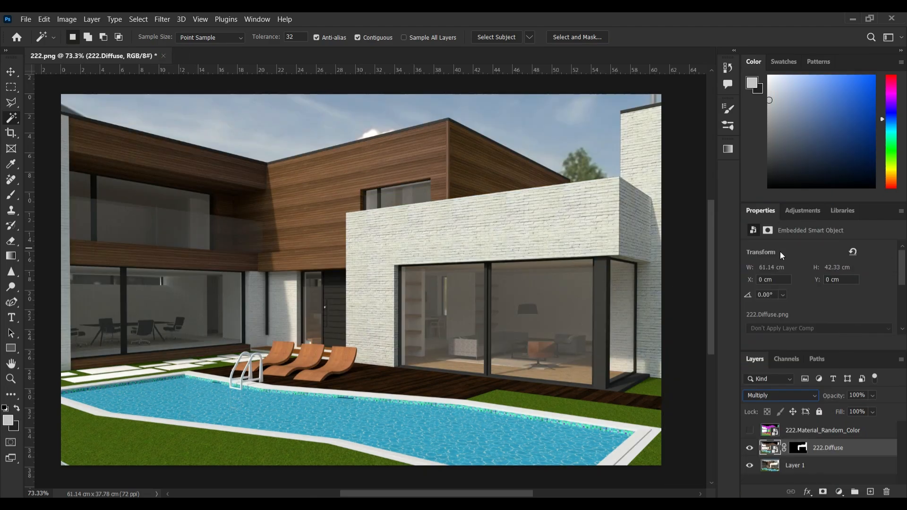
click(751, 449)
click(751, 448)
Place the 222.Shadows render element above 222.Diffuse, aligned to the base render, and blend it as Soft Light at 39% opacity.
mouse_move(422, 505)
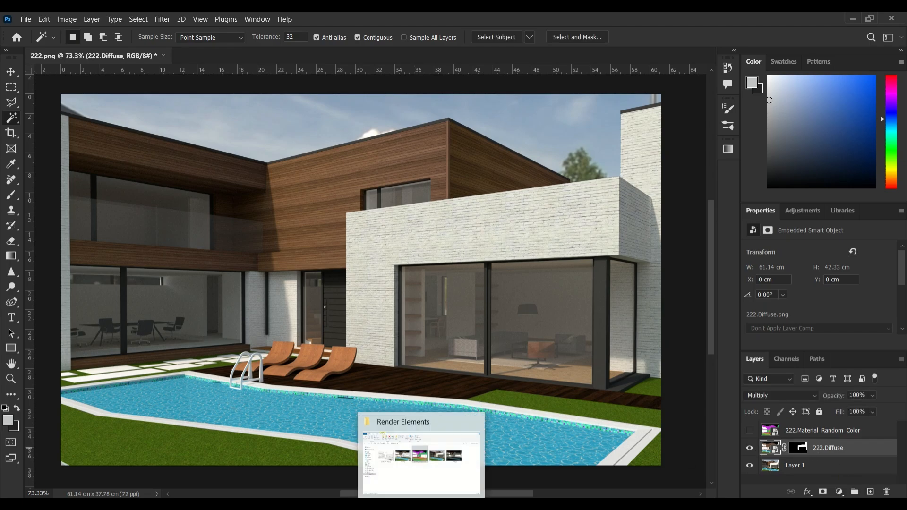
click(454, 441)
drag(704, 196, 338, 407)
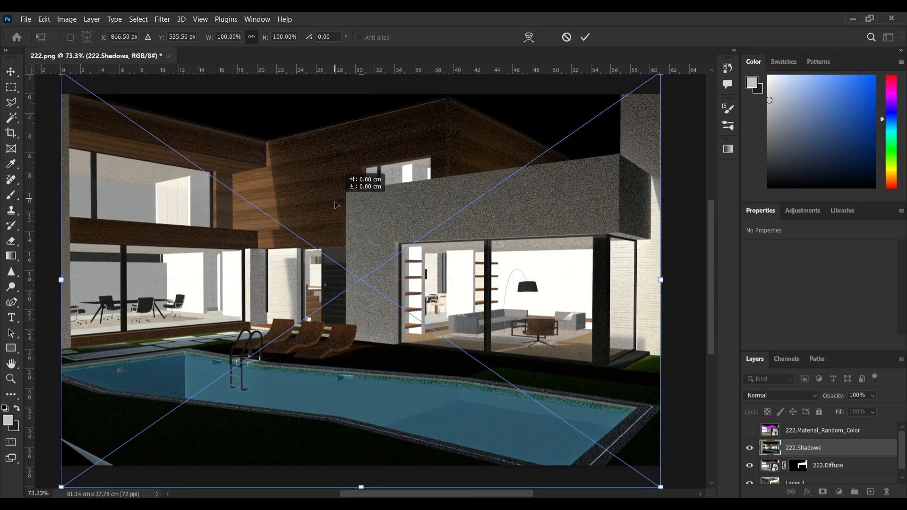
key(Return)
click(792, 396)
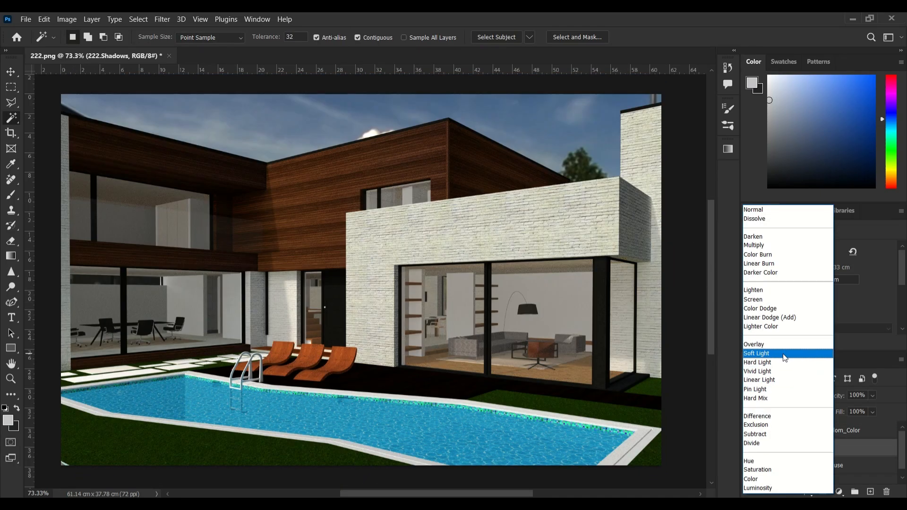
click(783, 354)
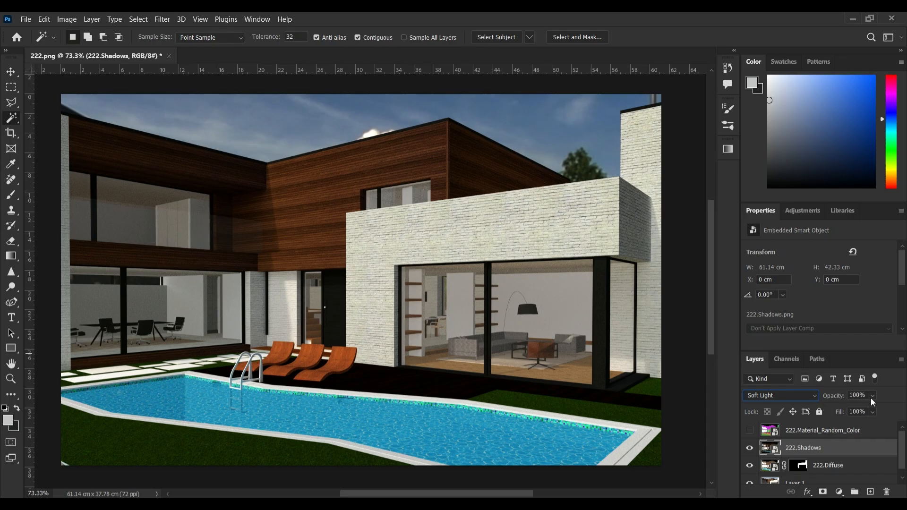
drag(855, 409, 853, 409)
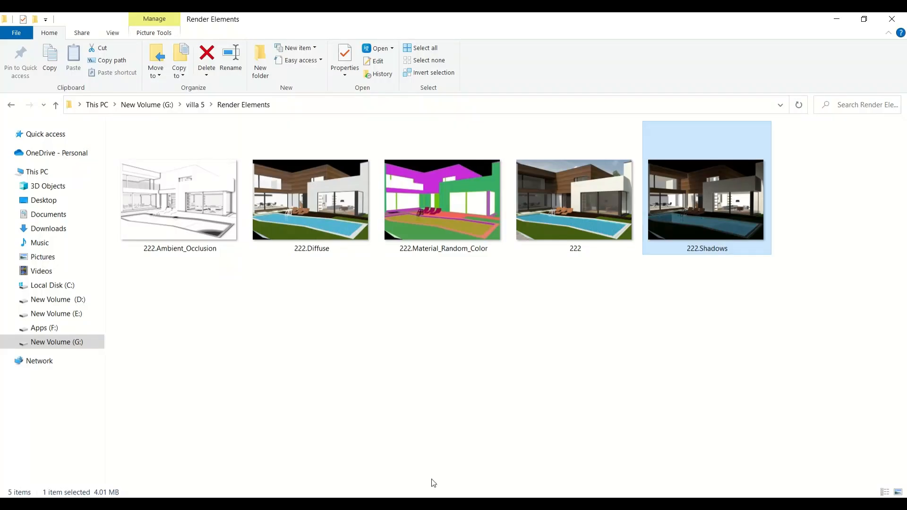
Place the 222.Ambient_Occlusion render element above the shadows, aligned to the base render, and blend it as Multiply at 20% opacity.
drag(200, 215, 345, 396)
drag(632, 287, 665, 289)
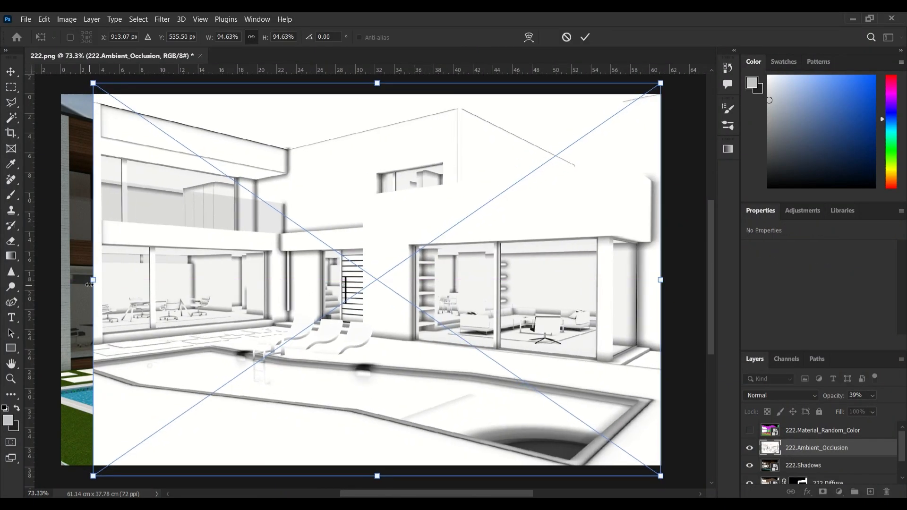
drag(93, 281, 62, 283)
drag(395, 212, 396, 235)
key(Return)
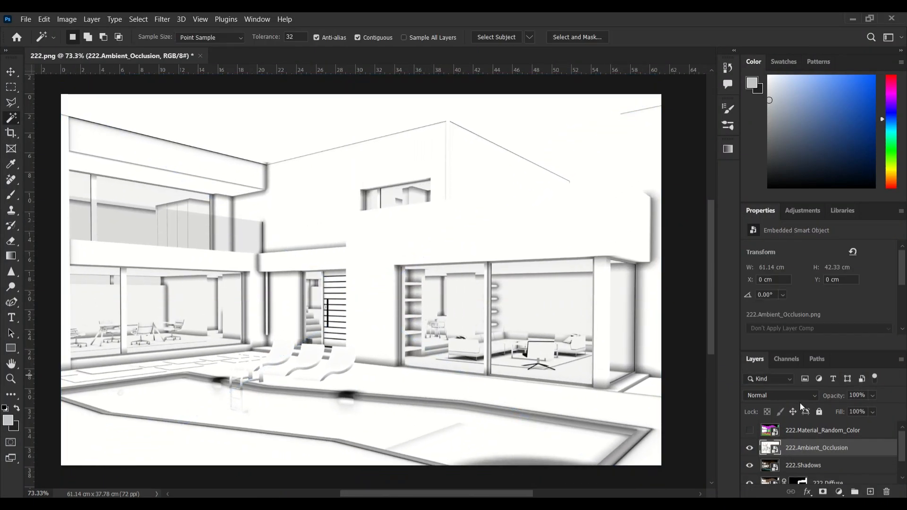
click(795, 395)
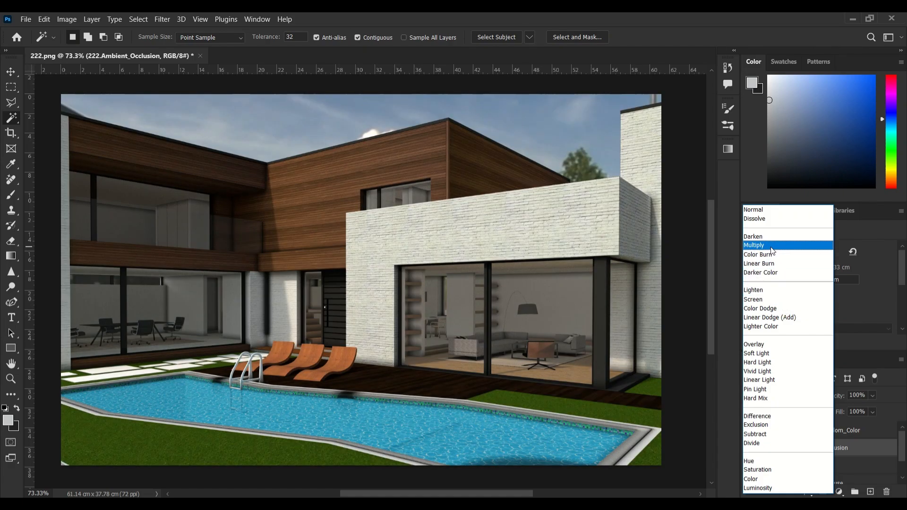
click(758, 246)
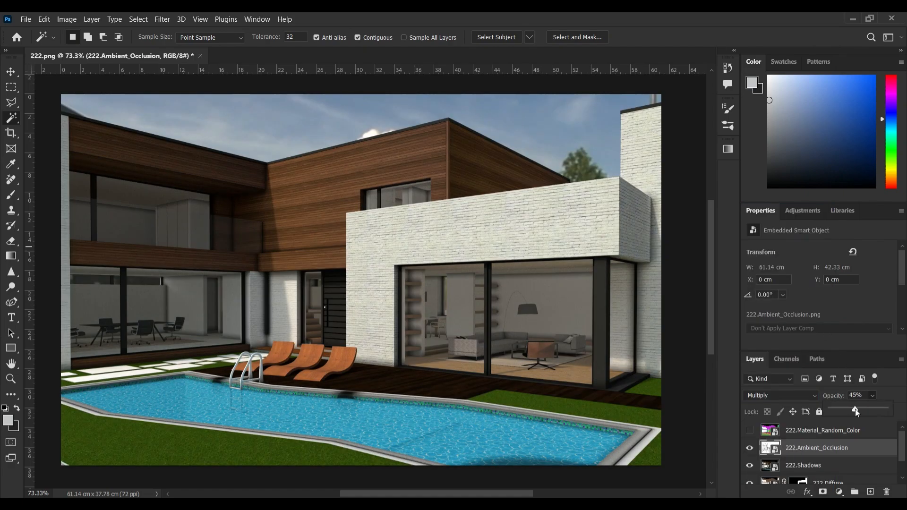
drag(855, 409, 841, 410)
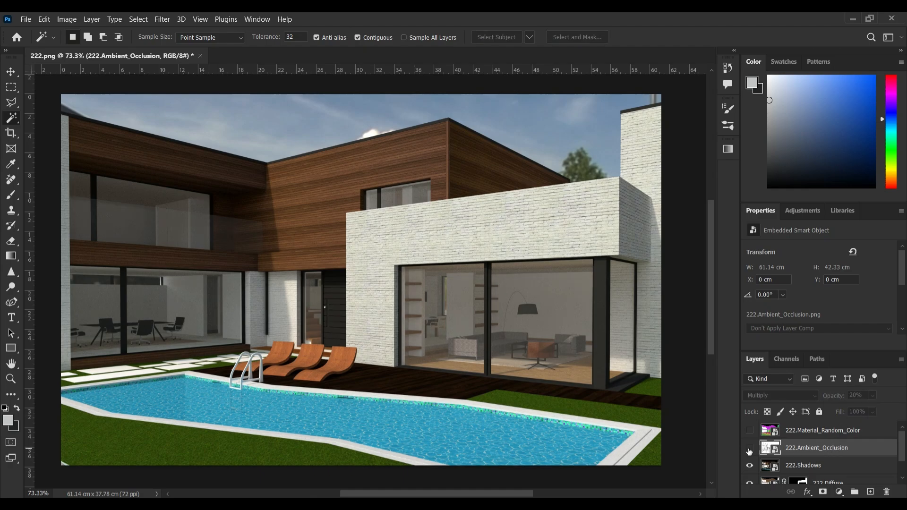
Group the ambient occlusion, shadows, diffuse and base layers as "Render Elements" and stamp them into a merged layer named "Flat layer".
scroll(822, 456, down, 2)
click(824, 483)
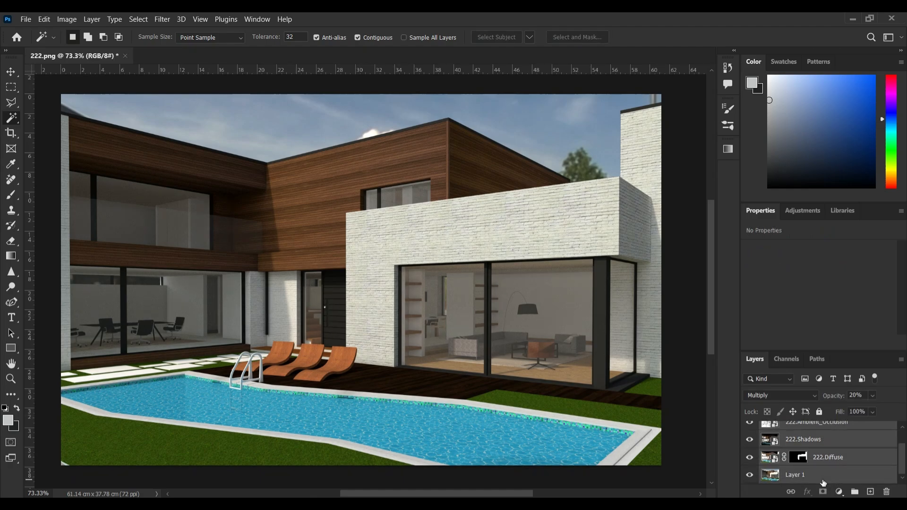
key(ctrl+g)
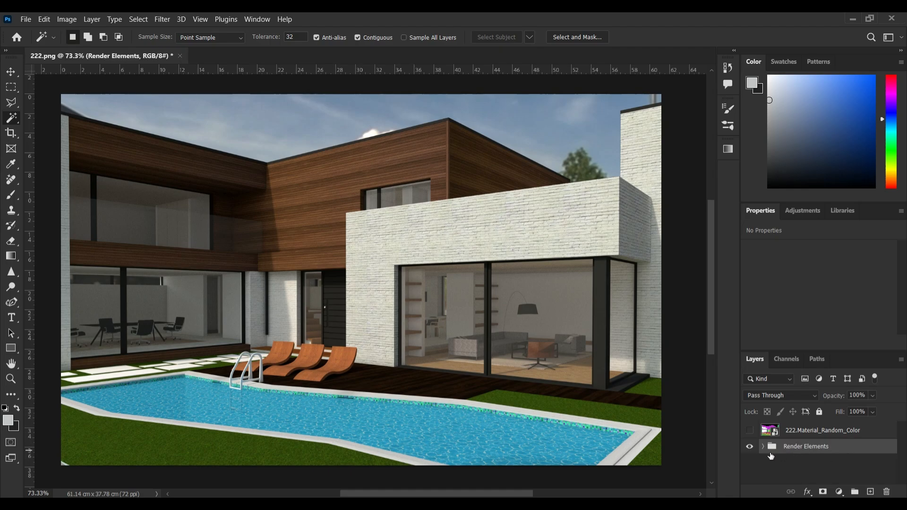
key(ctrl+shift+alt+n)
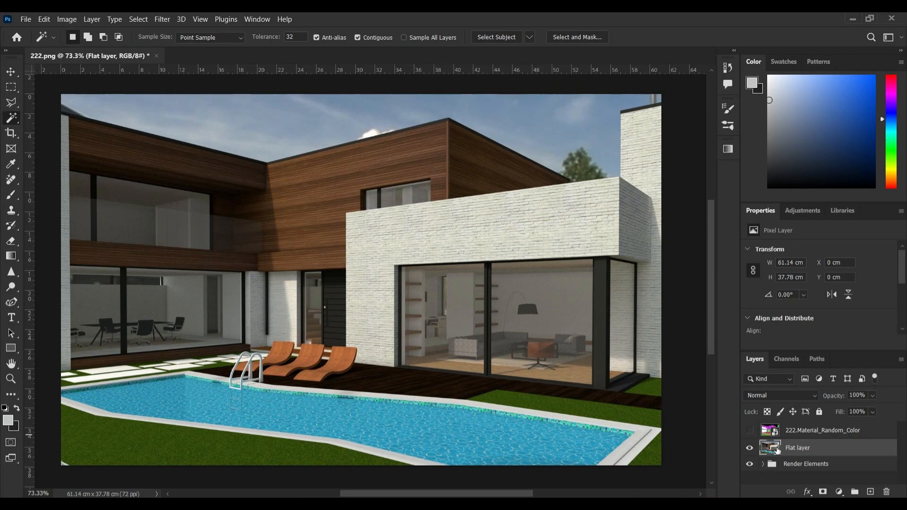
Select the black sky area using the material color layer, copy it from Flat layer to a new layer, and hide the color layer.
click(750, 430)
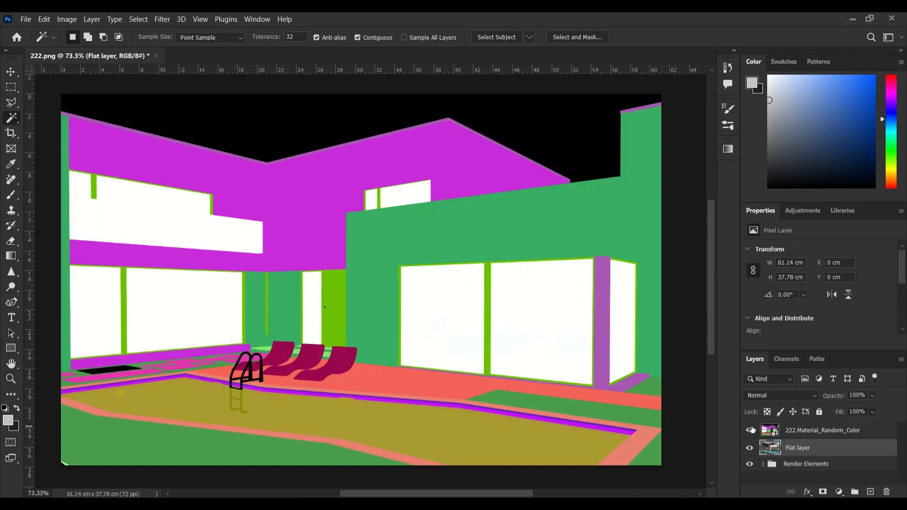
click(793, 430)
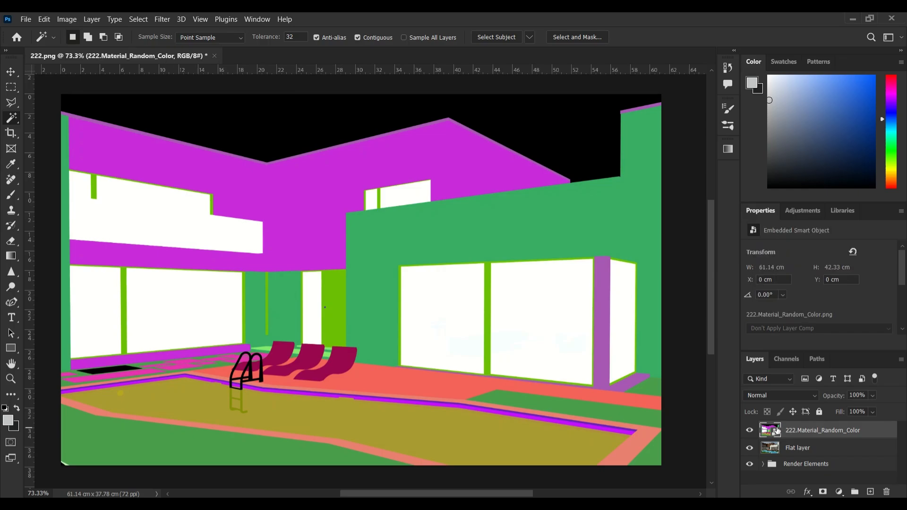
click(370, 110)
click(811, 450)
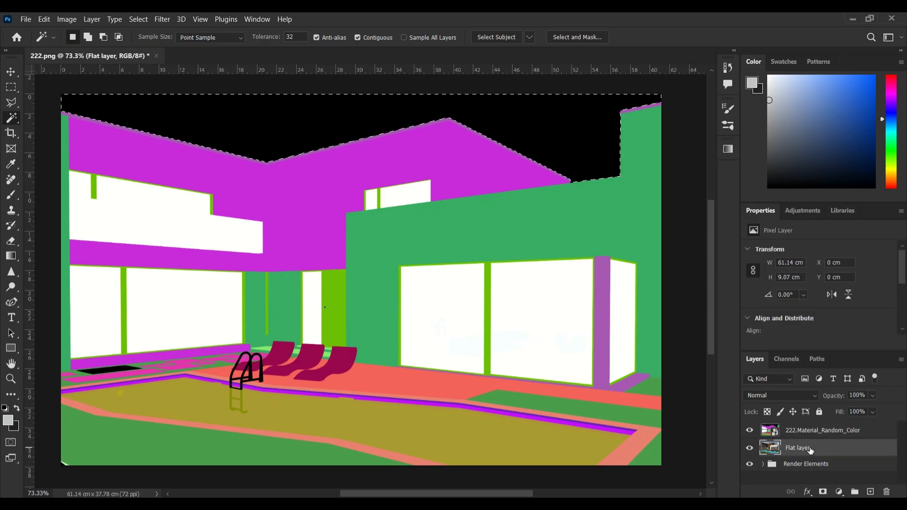
key(ctrl+j)
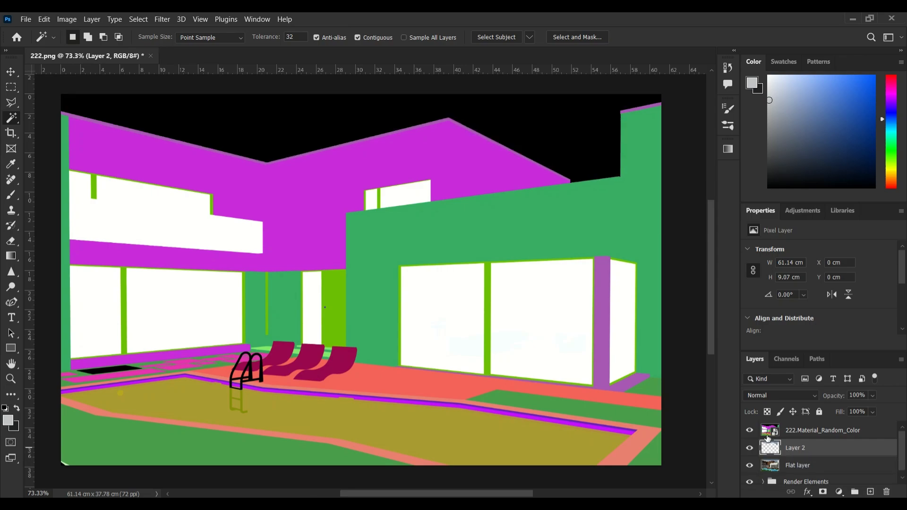
click(750, 430)
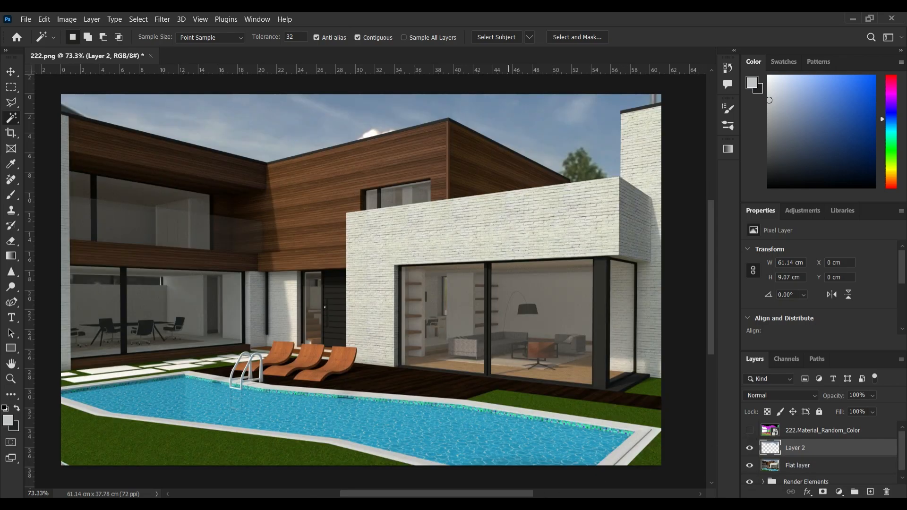
Place the Unsplash blue sky photo, scale it to the canvas width, and clip it to the copied sky layer.
key(alt+Tab)
drag(657, 171, 360, 363)
drag(485, 278, 662, 277)
drag(239, 277, 66, 278)
key(Return)
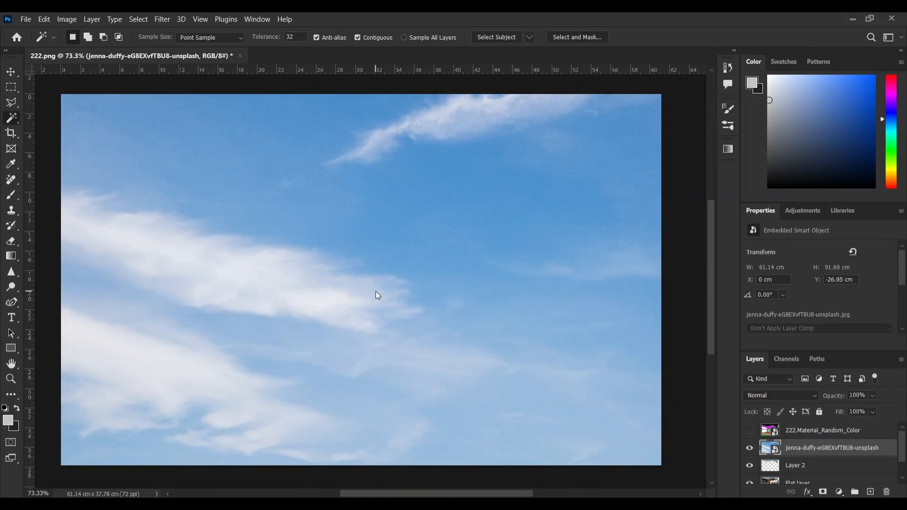
right_click(798, 449)
click(706, 291)
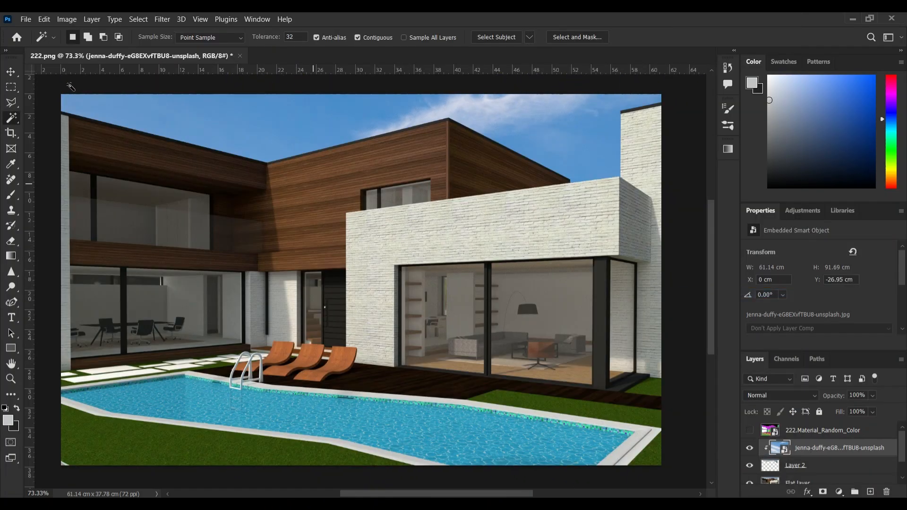
Move the clipped sky photo vertically to about Y -48.5 cm so different clouds sit above the roof.
click(11, 72)
drag(308, 148, 294, 78)
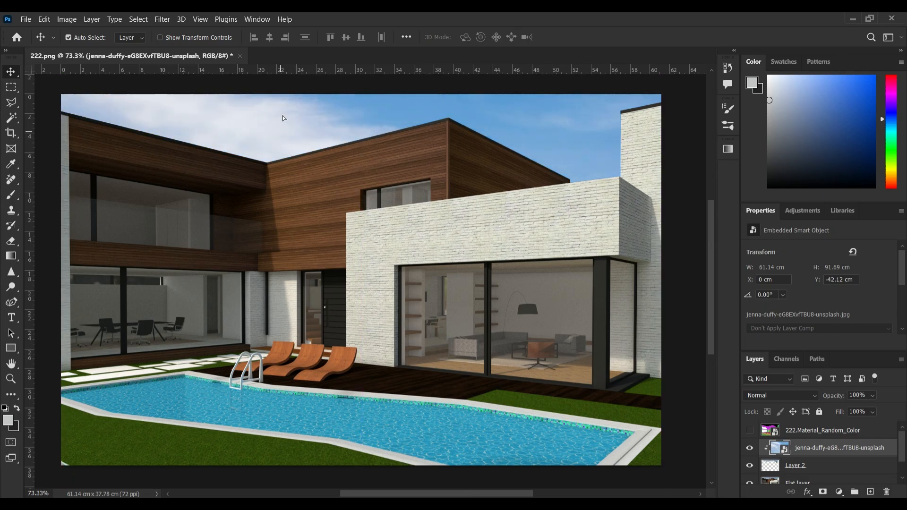
drag(283, 115, 284, 75)
mouse_move(285, 141)
mouse_down()
mouse_move(285, 118)
mouse_move(283, 135)
mouse_up()
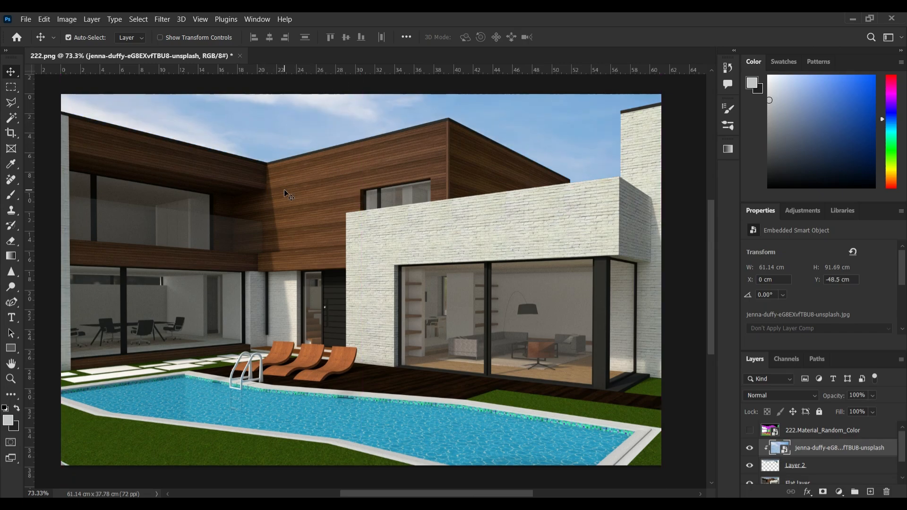
Compare the image with and without the new sky, and group the sky photo and its clipping base as "sky".
click(749, 449)
click(749, 450)
ctrl+click(815, 467)
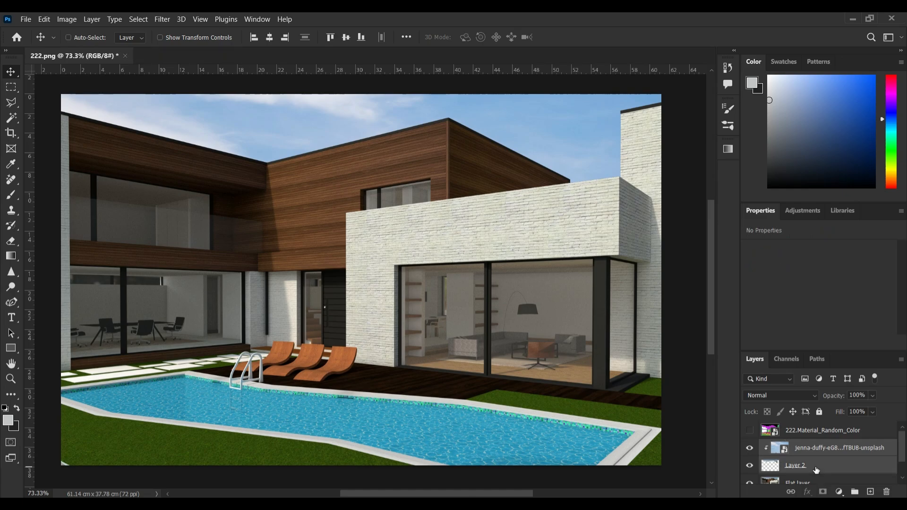
key(ctrl+g)
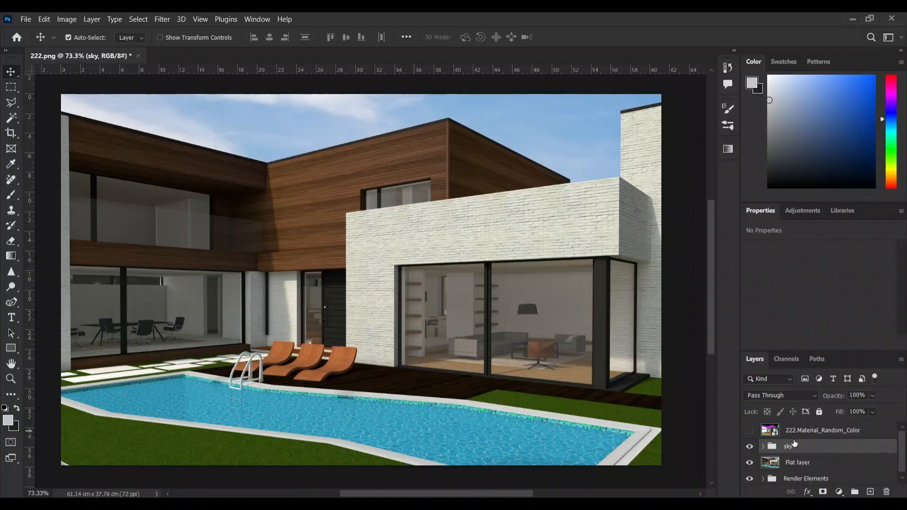
Show the 222.Material_Random_Color layer and select all the white window glass areas with the Magic Wand.
click(785, 429)
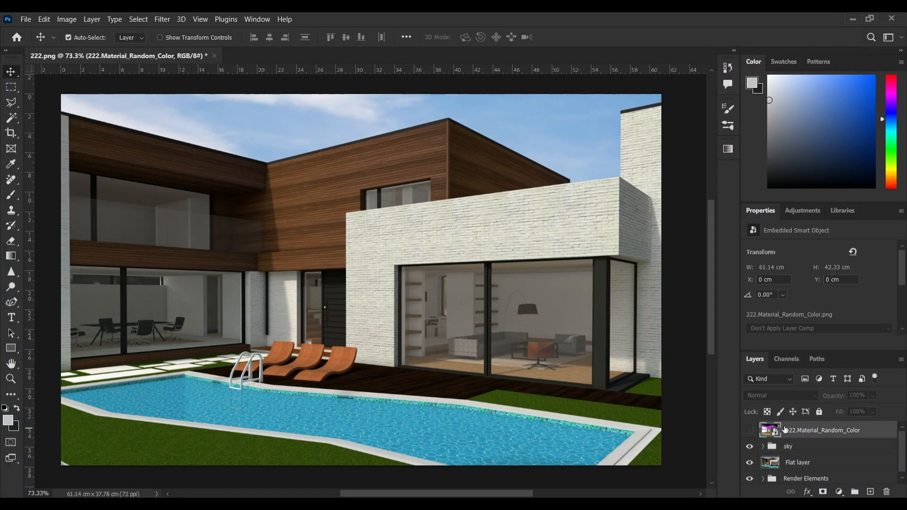
click(749, 430)
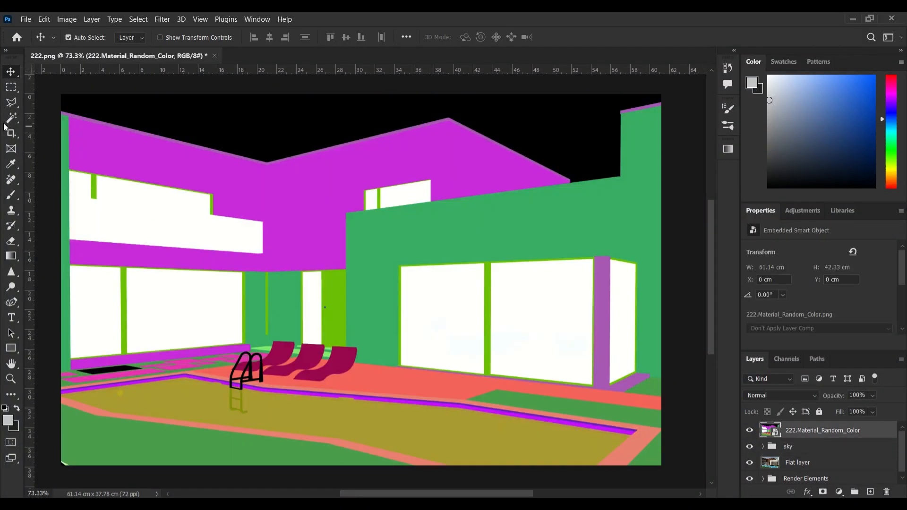
key(w)
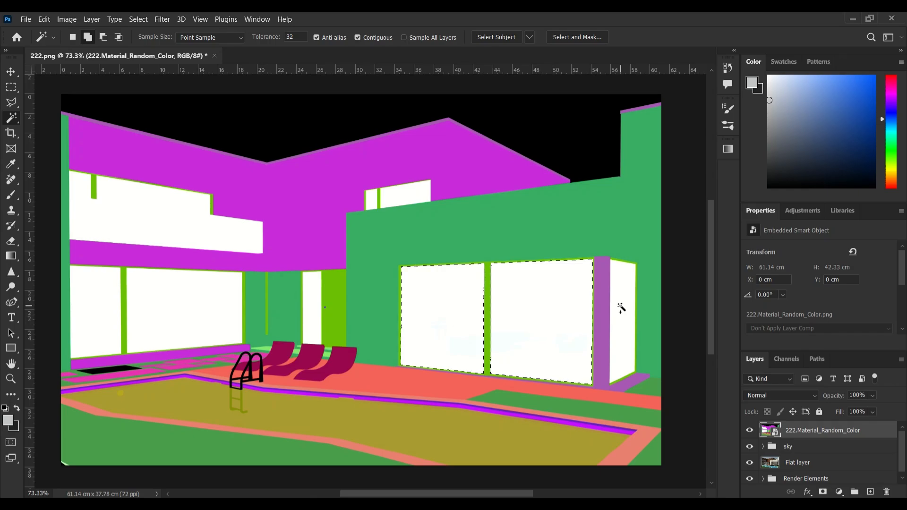
click(310, 300)
click(190, 302)
click(101, 302)
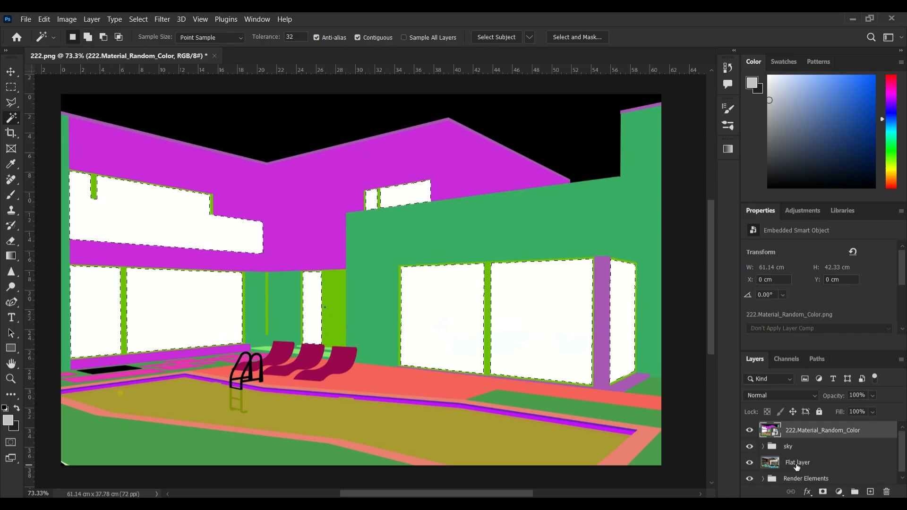
Copy the selected windows from Flat layer to a new layer named "Wind Selection", hide the color layer, and move the copy above the sky group.
click(797, 466)
click(750, 429)
key(ctrl+j)
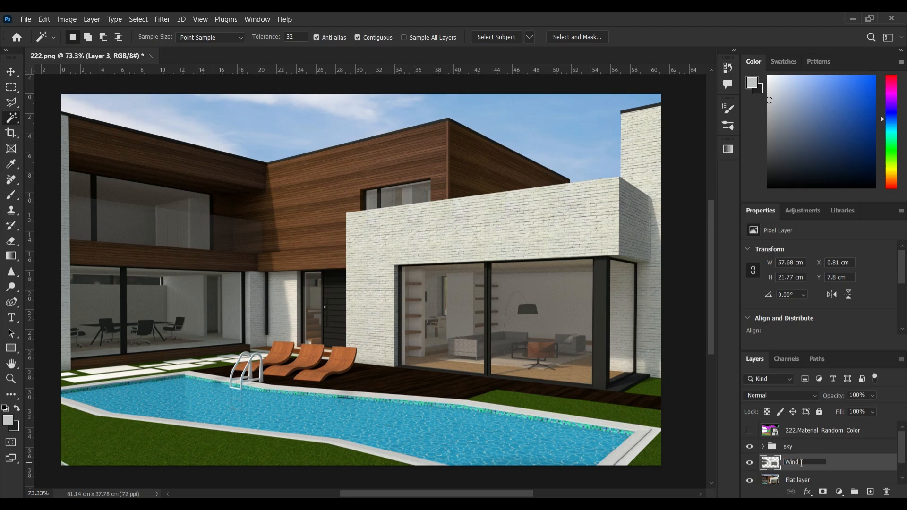
key(Return)
drag(821, 463, 820, 440)
Place the walking woman in orange, image-from-rawpixel-id-15602779-png, inside the large living room window and scale her to about 60%.
key(alt+Tab)
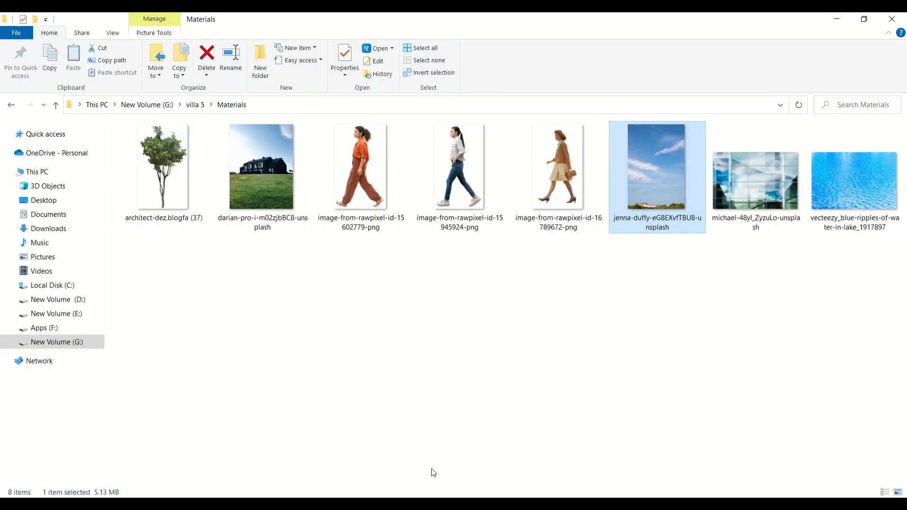
click(433, 452)
drag(361, 166, 518, 351)
drag(356, 284, 551, 331)
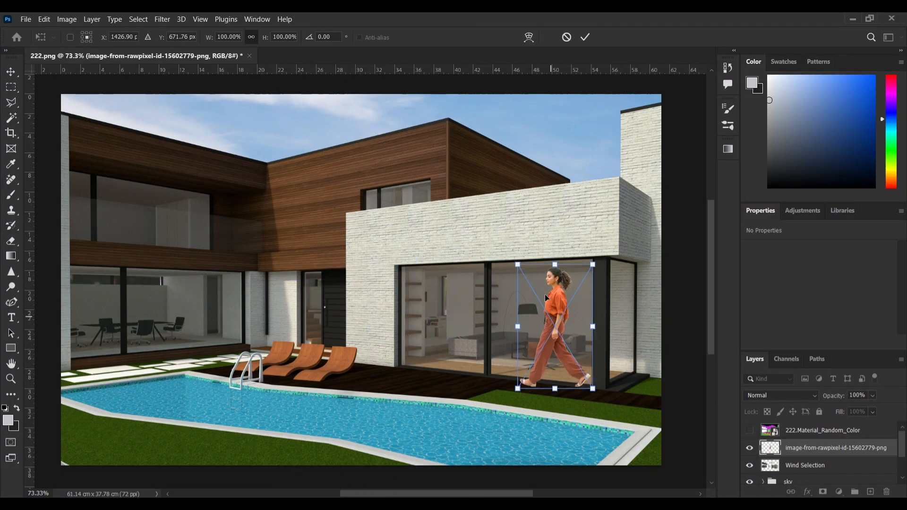
drag(555, 265, 556, 315)
drag(556, 360, 562, 347)
key(Return)
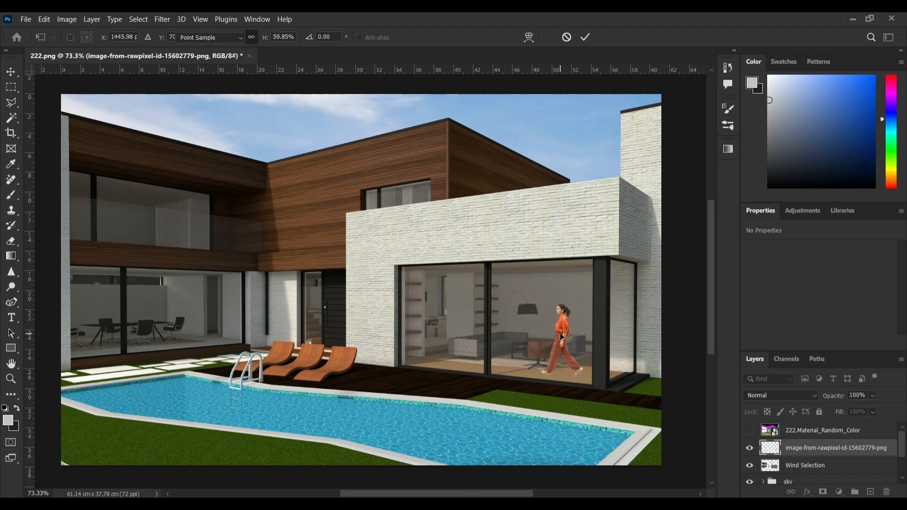
Clip the woman in orange to Wind Selection, set her blending mode to Soft Light, and shift her to about X 49.91 cm, Y 21.97 cm.
key(w)
right_click(793, 448)
click(739, 297)
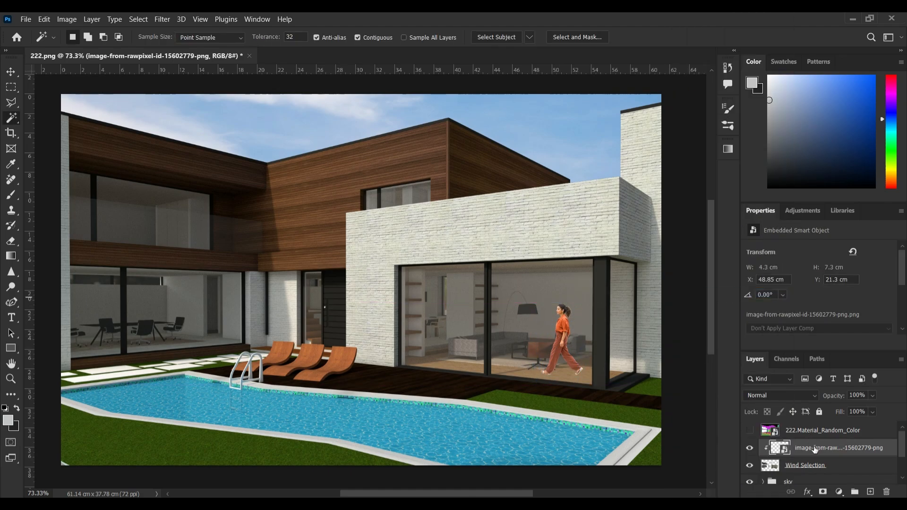
click(793, 396)
click(791, 354)
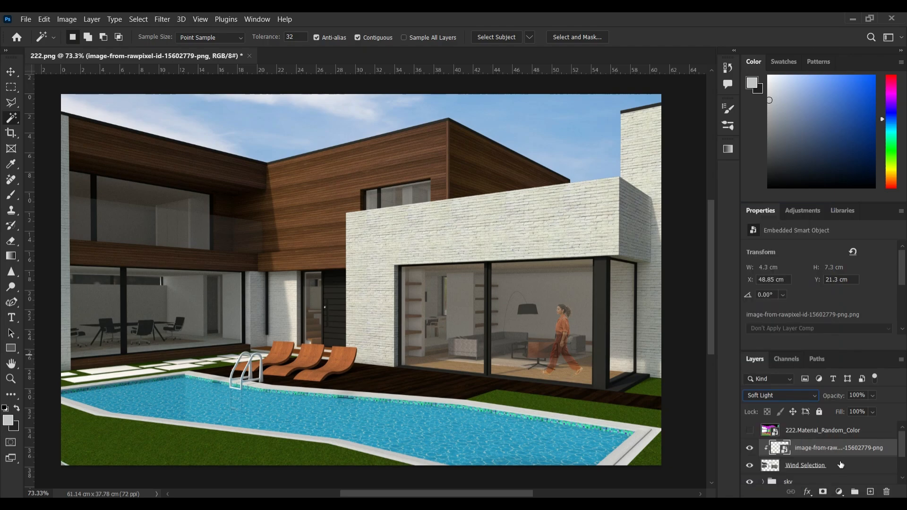
key(v)
drag(562, 343, 571, 351)
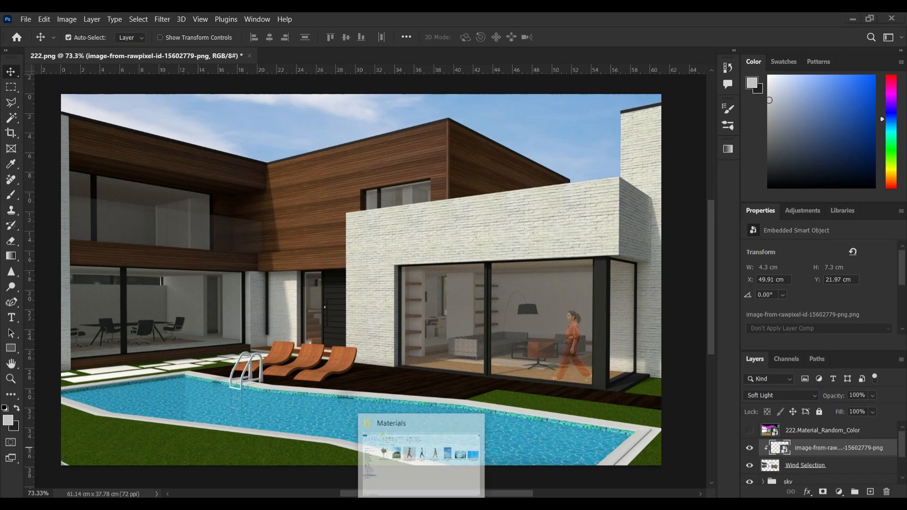
Place image-from-rawpixel-id-15945924-png in the ground-floor dining room window, scaled to about 2.36 x 4.23 cm.
click(423, 505)
drag(479, 187, 206, 329)
drag(361, 218, 360, 287)
drag(362, 305, 194, 302)
key(Return)
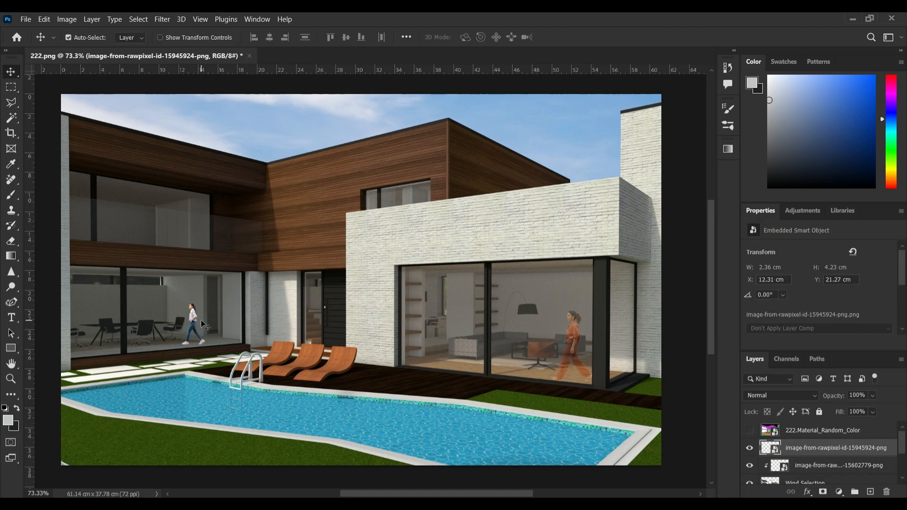
Clip the dining room woman to the window selection and set her blending mode to Hard Light.
scroll(801, 465, down, 3)
click(802, 480)
scroll(802, 468, up, 3)
click(805, 448)
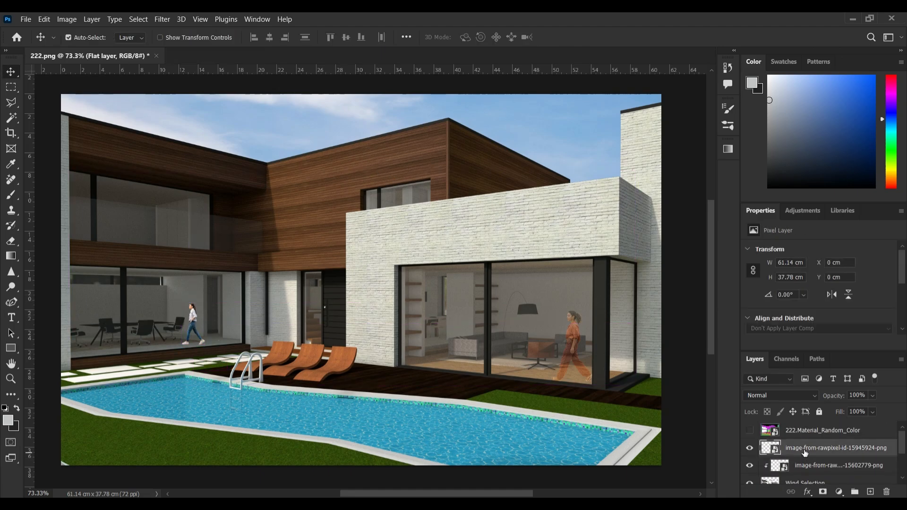
right_click(805, 448)
click(750, 294)
click(768, 395)
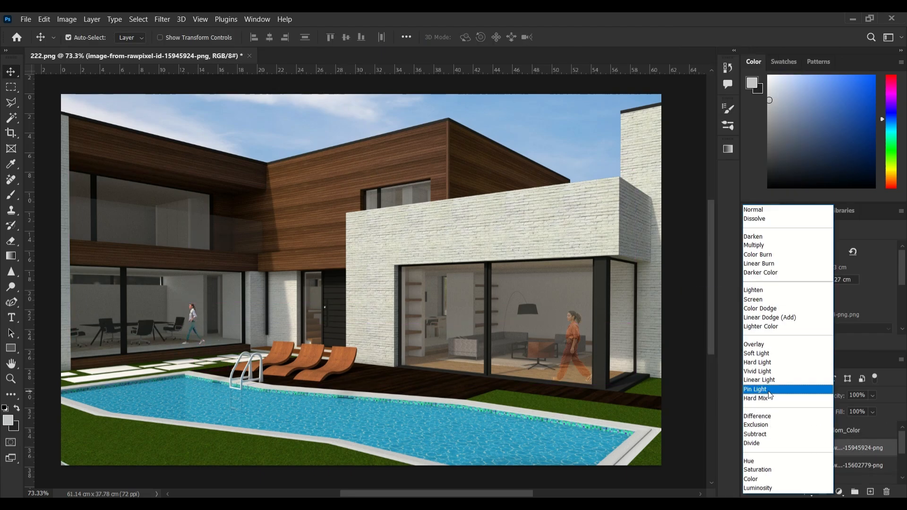
click(770, 360)
Place the Unsplash glass facade photo over the living room windows at 34% scale and clip it to the window selection.
click(331, 504)
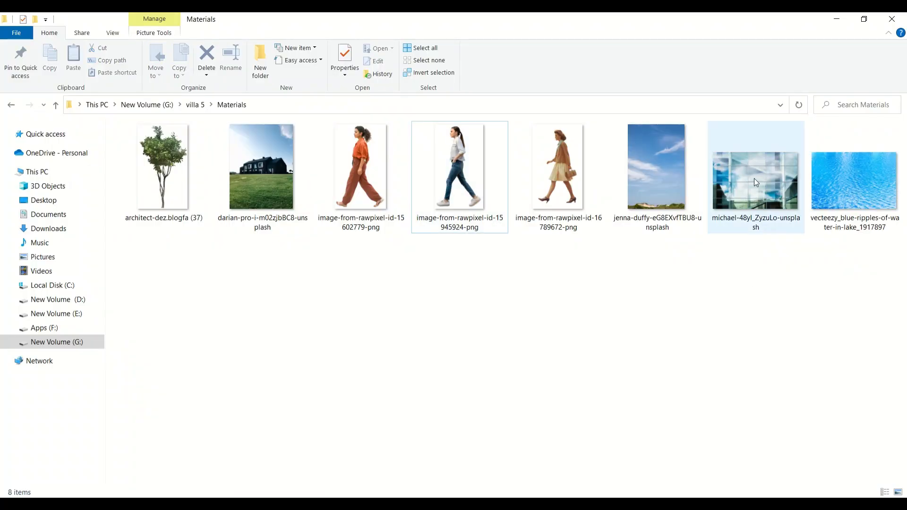
drag(754, 178, 497, 346)
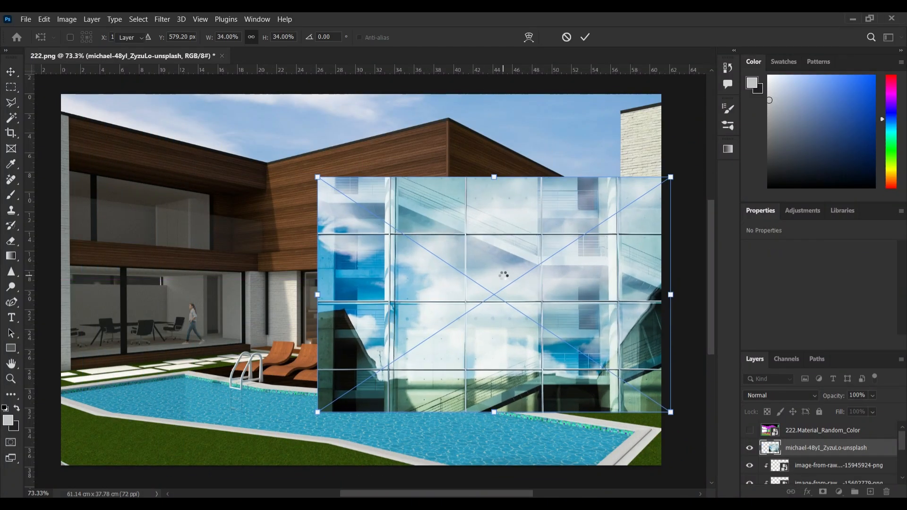
key(Return)
right_click(803, 447)
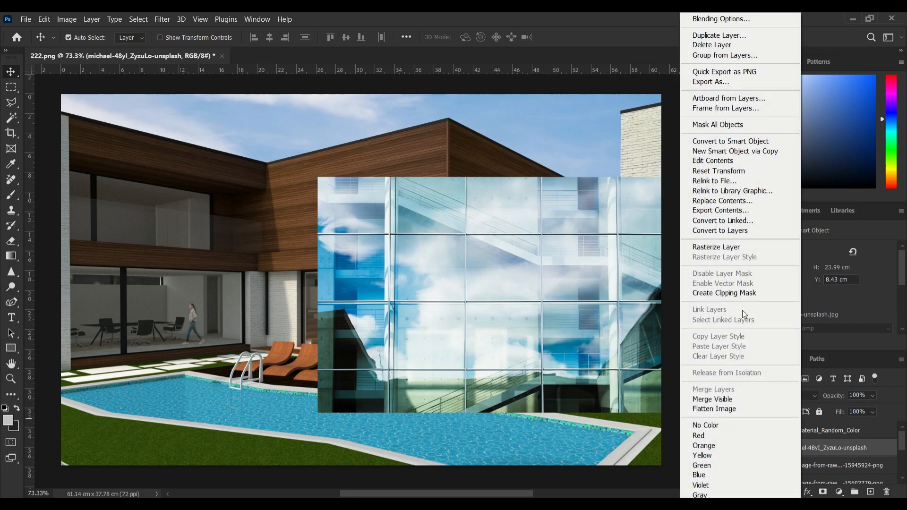
click(737, 293)
Distort the glass facade photo to follow the living room windows' perspective and stretch it upward to about 32.6 cm high.
key(ctrl+t)
right_click(523, 325)
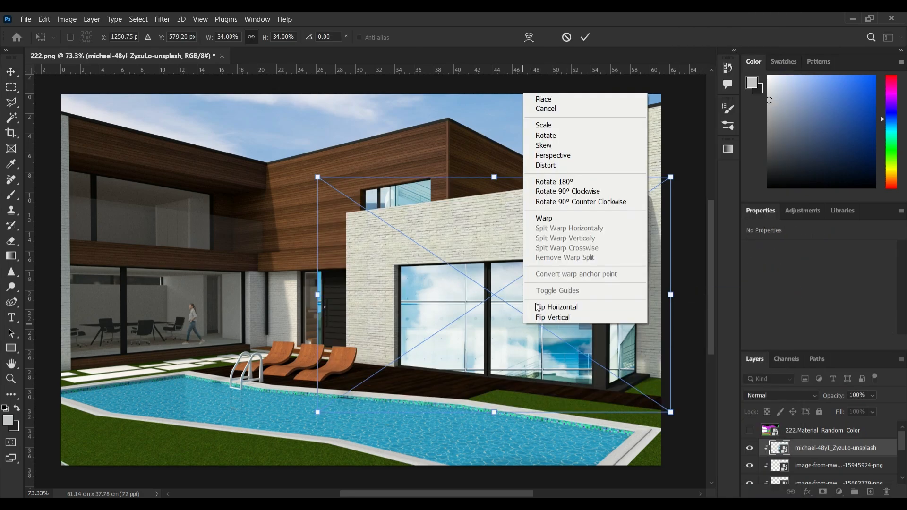
click(550, 165)
drag(672, 413, 672, 447)
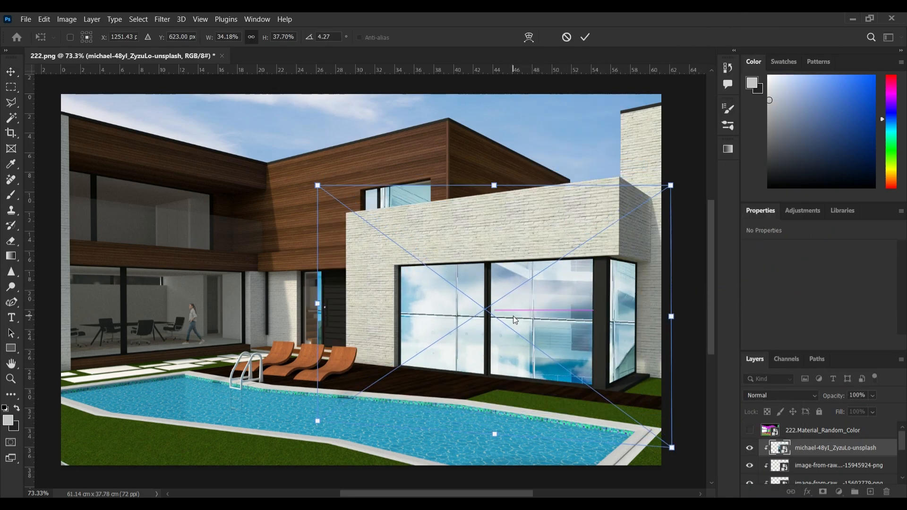
drag(317, 178, 326, 212)
drag(317, 421, 325, 411)
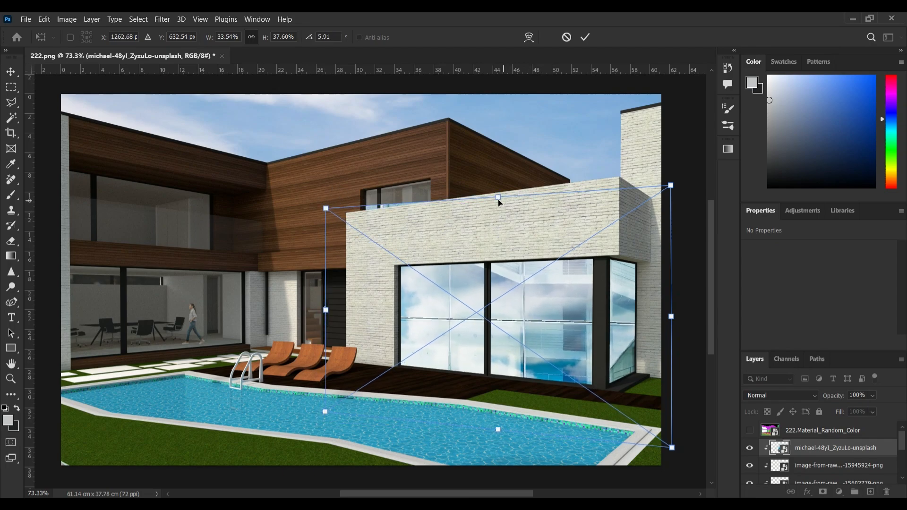
drag(498, 198, 499, 144)
double_click(516, 313)
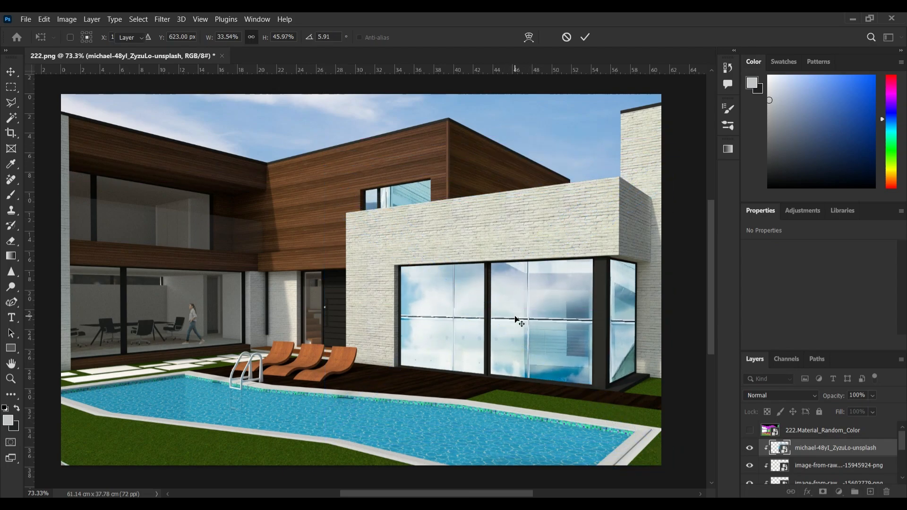
Blend the living room reflection photo in Vivid Light mode at 10% opacity and compare the image with and without it.
click(767, 398)
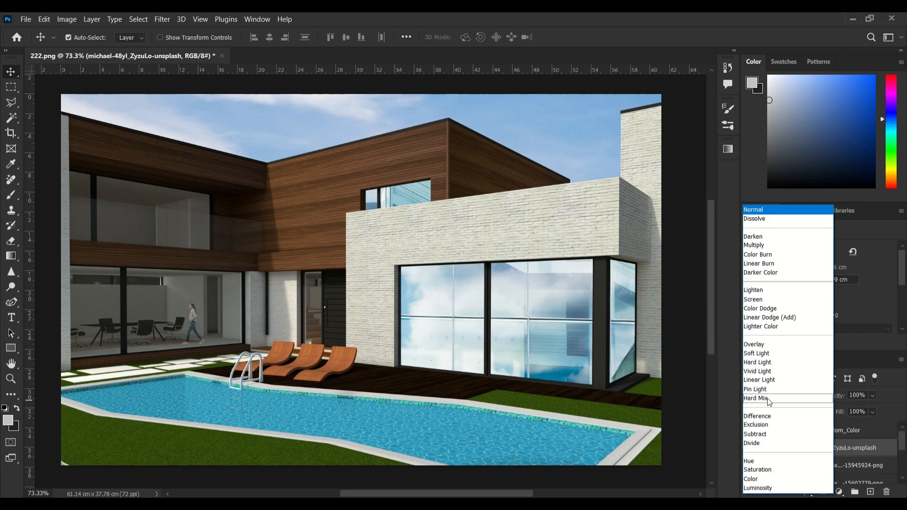
click(767, 372)
drag(846, 411, 835, 411)
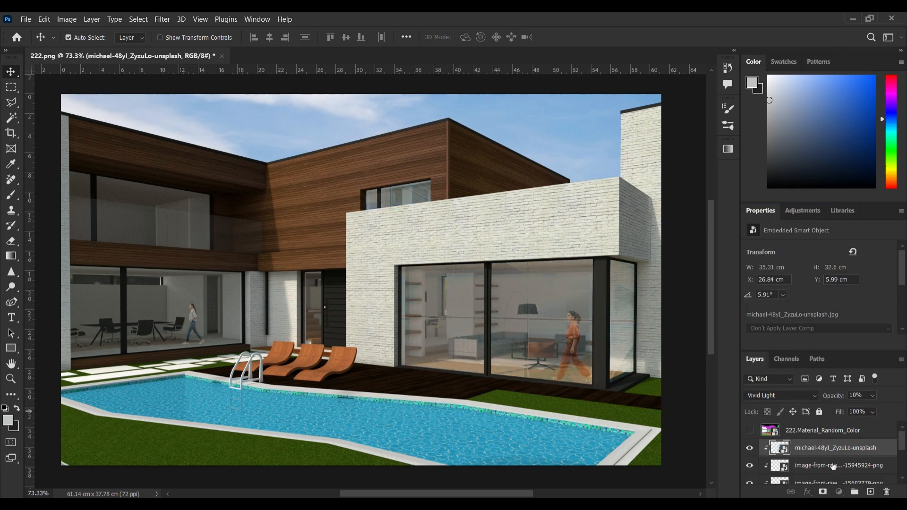
click(748, 452)
Place the glass facade photo a second time over the house's left wing, scaled to about 29%.
click(439, 503)
drag(756, 177, 185, 267)
drag(360, 94, 351, 261)
drag(420, 330, 229, 236)
key(Return)
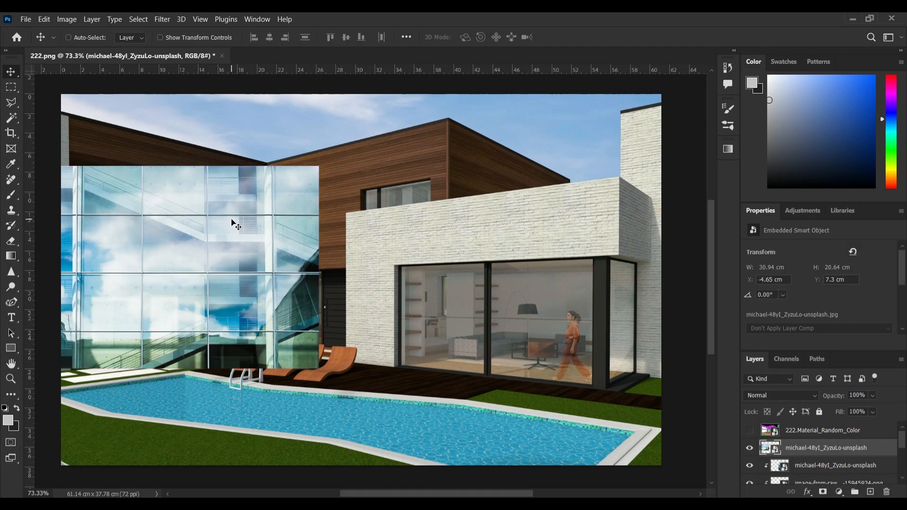
Distort the second glass facade photo to the left wing's perspective, covering both window rows at about 29.1 x 28.58 cm.
key(ctrl+t)
right_click(235, 224)
click(265, 290)
drag(320, 166, 300, 220)
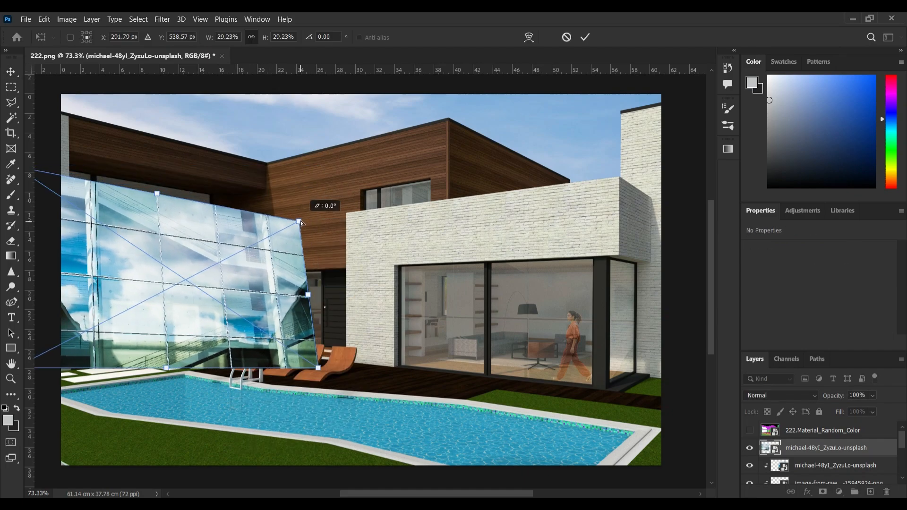
drag(318, 367, 299, 355)
drag(157, 194, 158, 144)
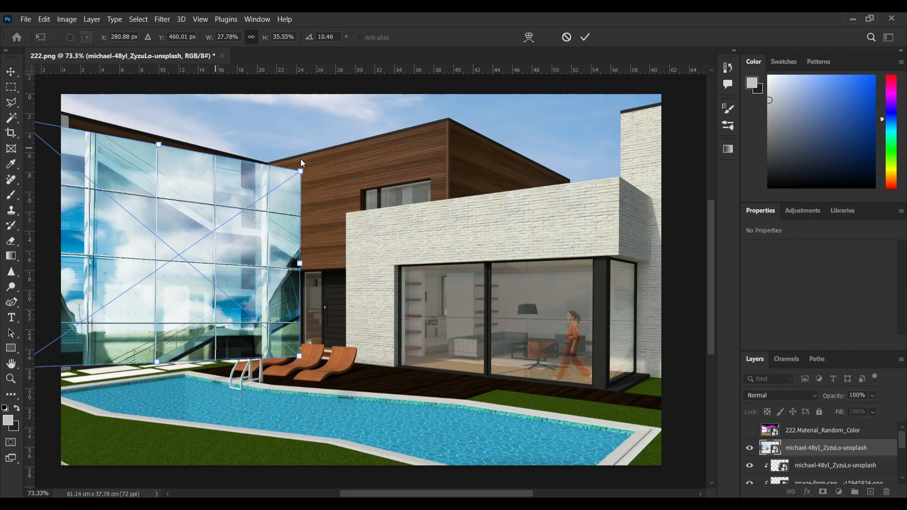
drag(301, 171, 300, 184)
drag(159, 151, 157, 120)
key(Return)
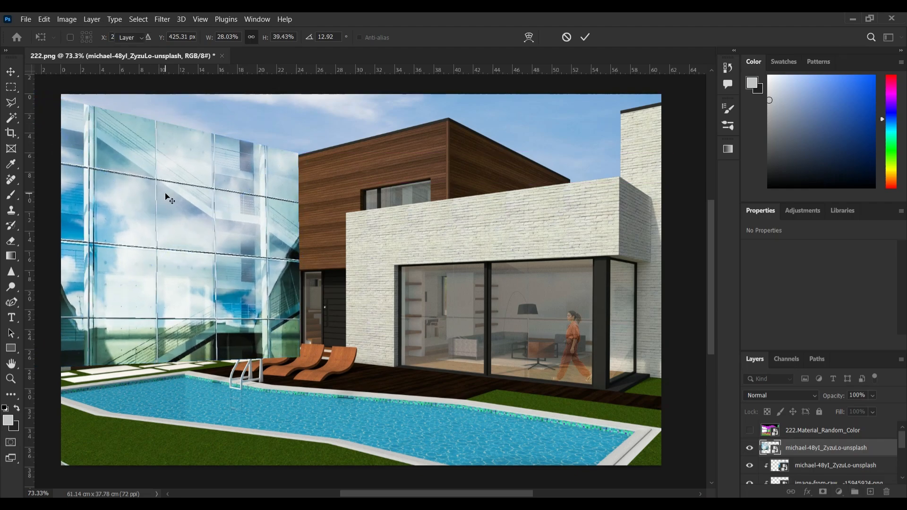
Clip the left wing's facade photo to the window selection and set it to Vivid Light at 11% opacity.
right_click(824, 449)
click(755, 292)
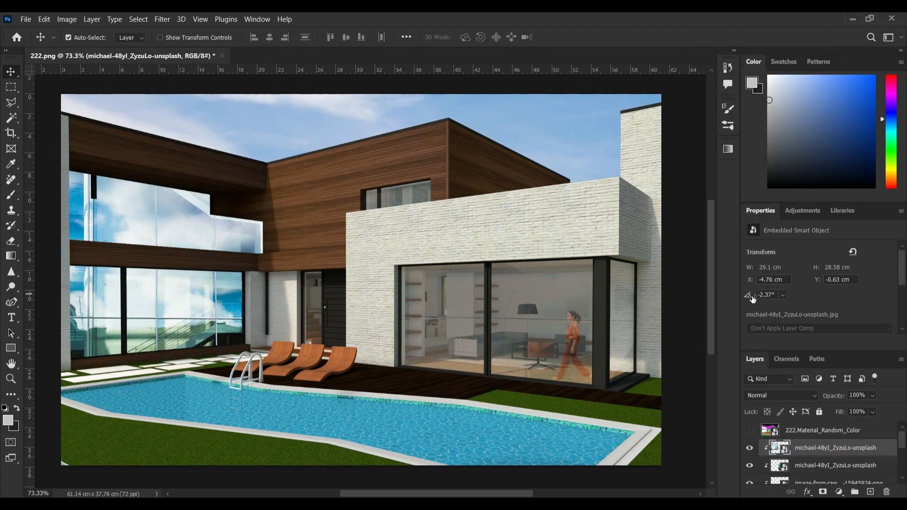
click(774, 397)
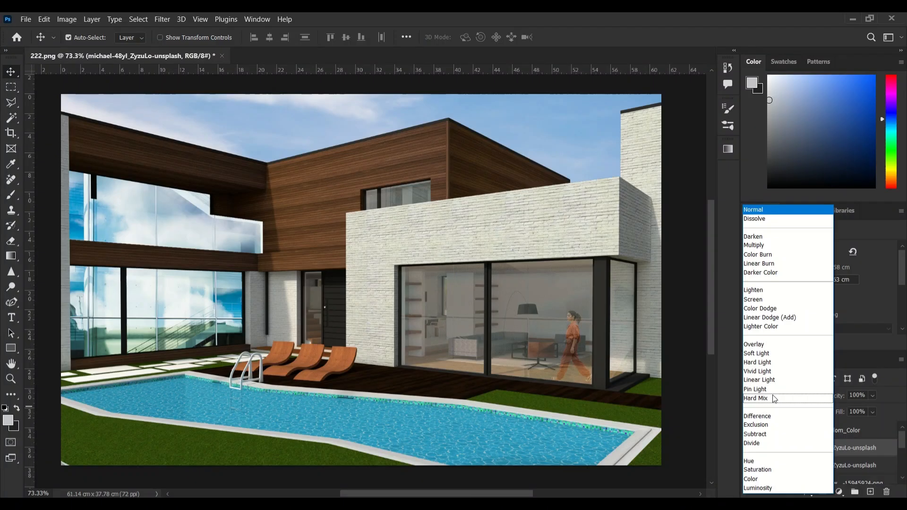
click(772, 372)
drag(839, 405, 838, 407)
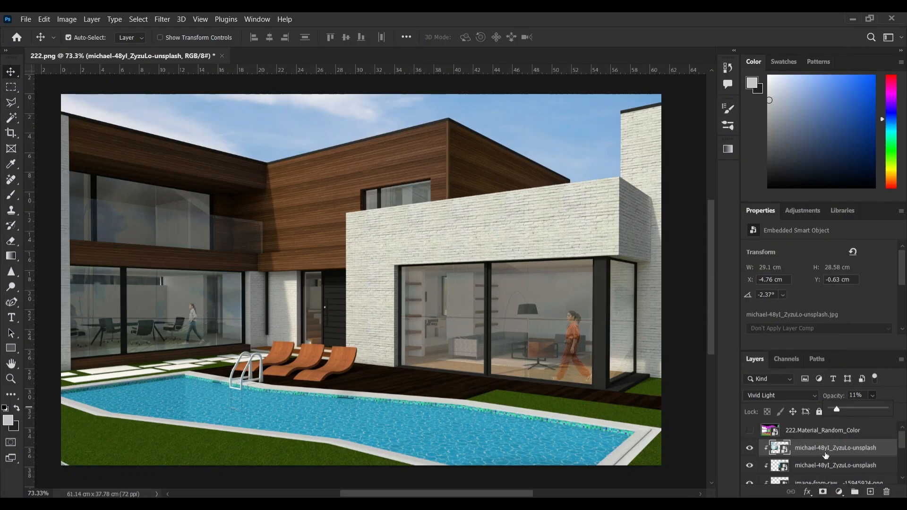
Reposition the left wing's reflection photo and stretch it downward to about 29.28 x 38.56 cm, checking the image with and without it.
drag(171, 261, 128, 217)
key(ctrl+t)
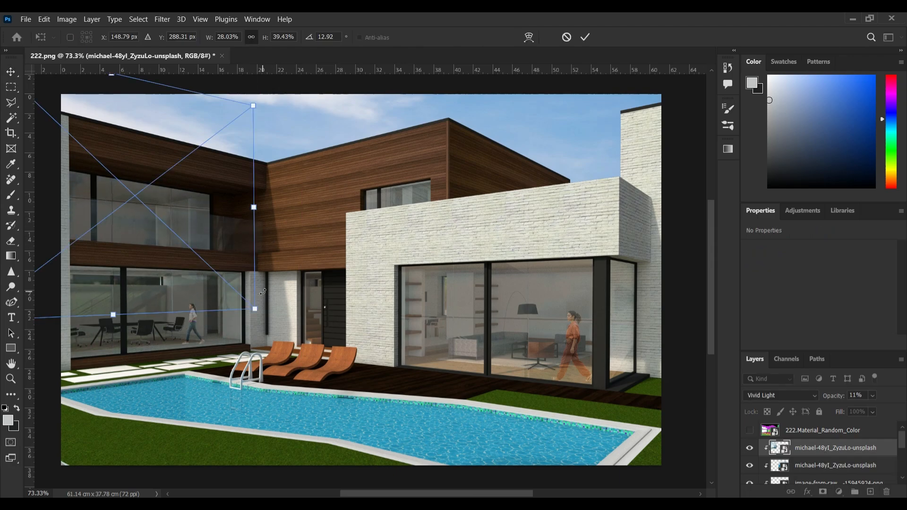
drag(263, 269, 117, 398)
key(Return)
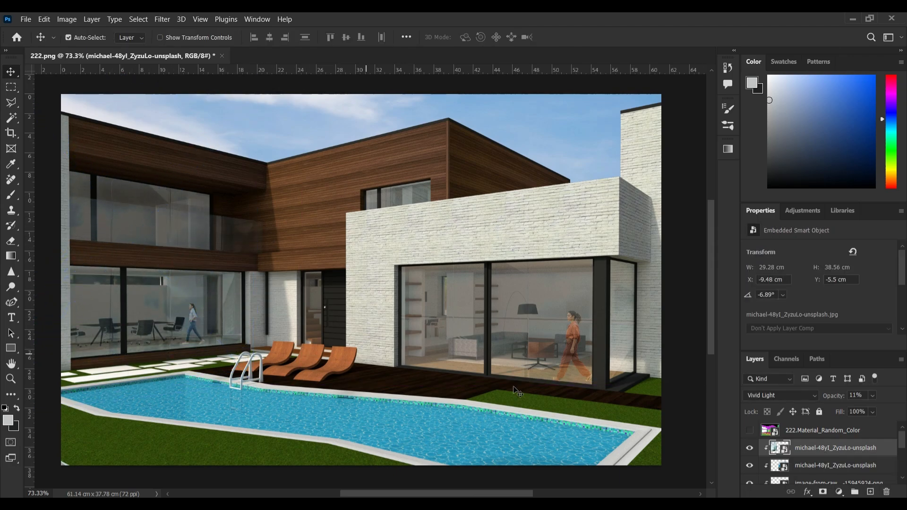
click(750, 449)
Group the reflection photos, the two women, and Wind Selection as "windows".
scroll(839, 454, down, 2)
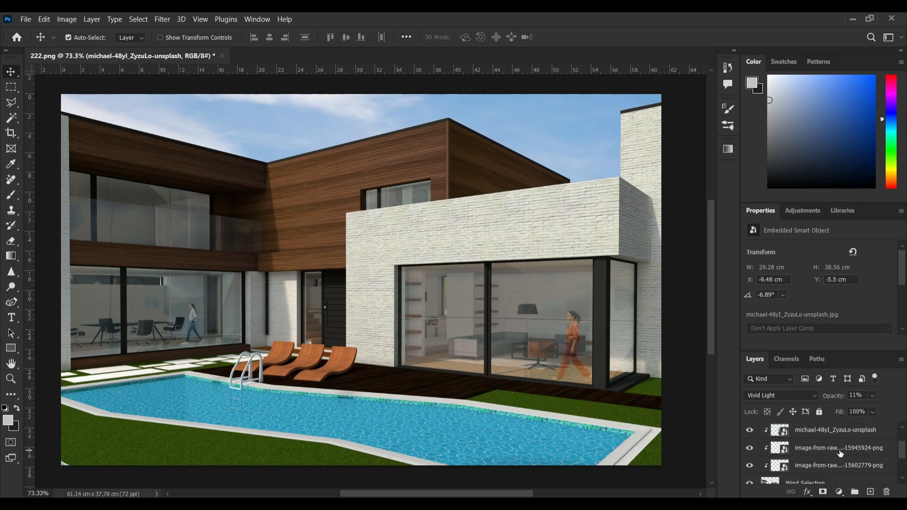
shift+click(835, 452)
key(ctrl+g)
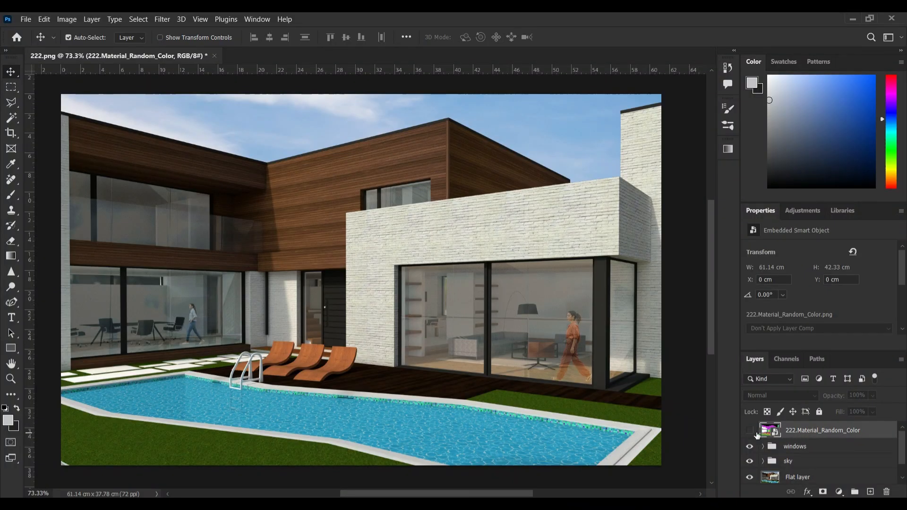
Select the pool water and its thin upper edge strip on the material color pass with the Magic Wand.
click(750, 431)
click(12, 119)
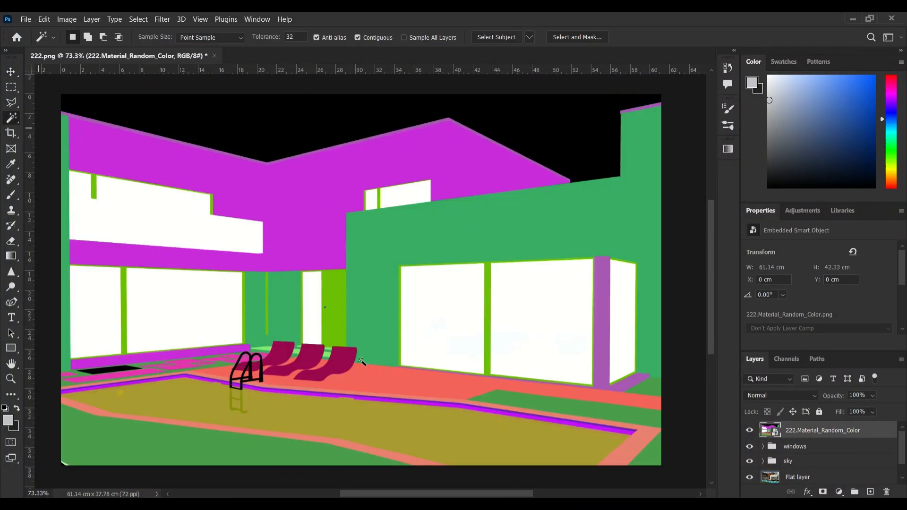
click(412, 418)
shift+click(413, 403)
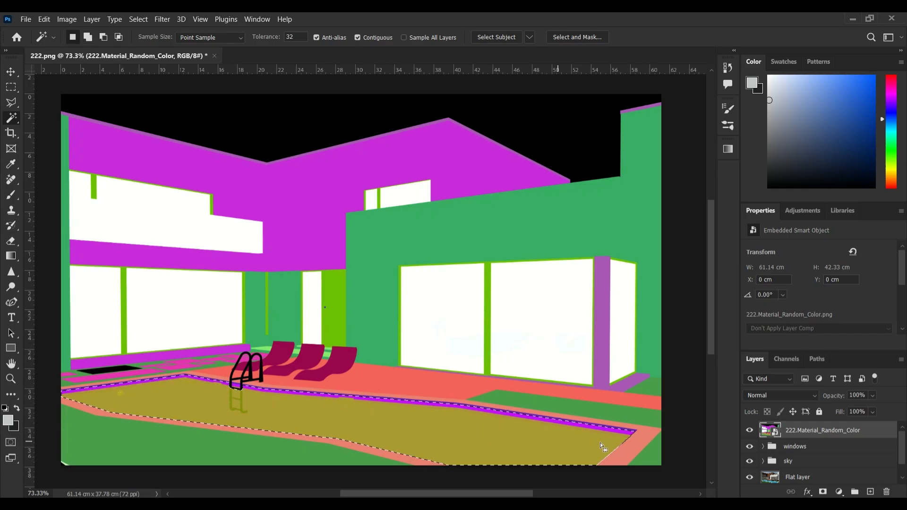
Hide the color pass and copy the selected pool from Flat layer to a new layer named "pool selection" above the windows group.
click(749, 430)
click(802, 476)
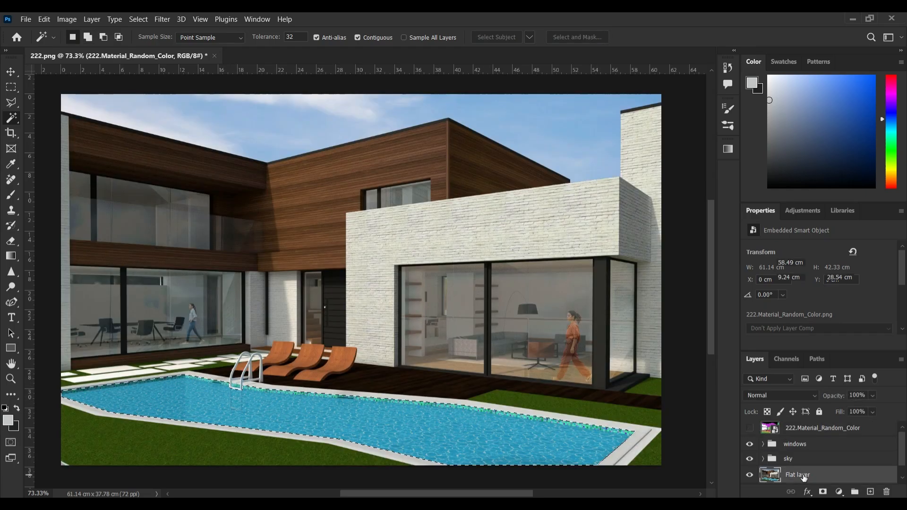
key(ctrl+j)
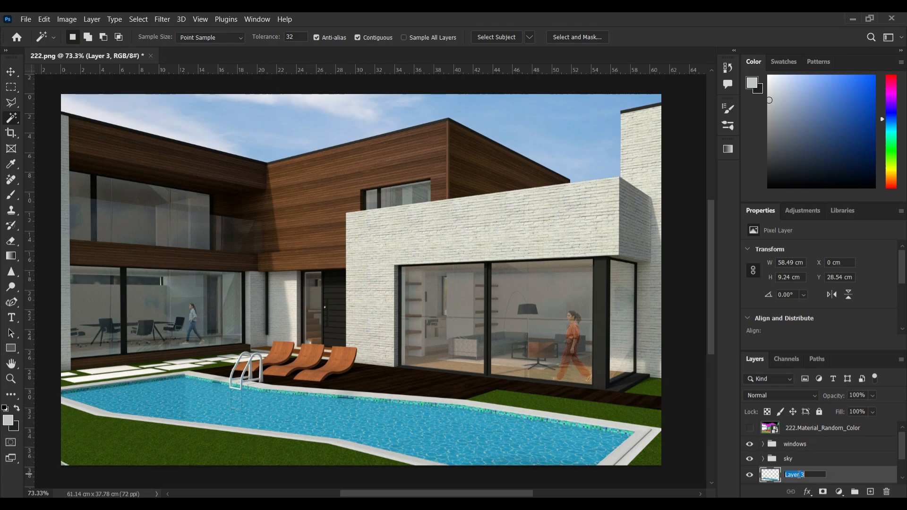
text(ion)
key(Return)
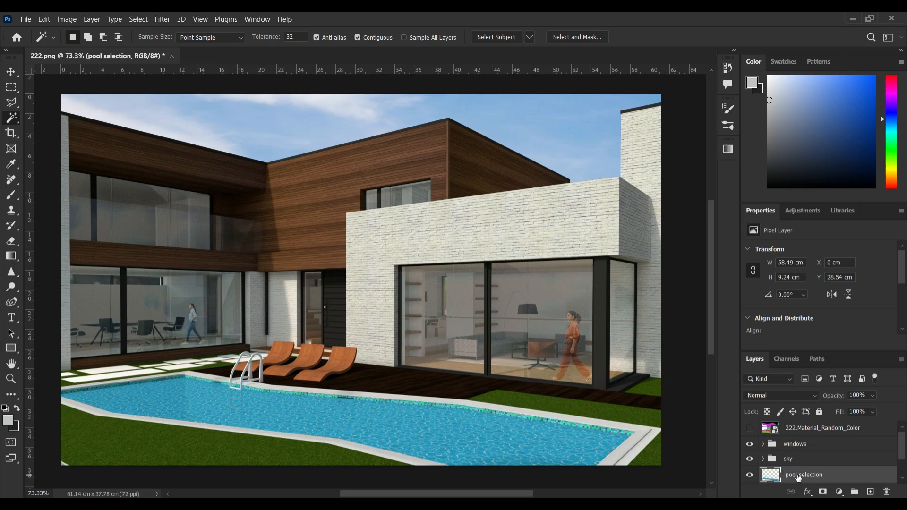
drag(807, 474, 803, 436)
Place the blue water ripples photo over the pool's left half, scaled to about 27.76 x 18.49 cm.
click(447, 505)
click(511, 417)
drag(871, 225, 430, 445)
drag(361, 99, 343, 277)
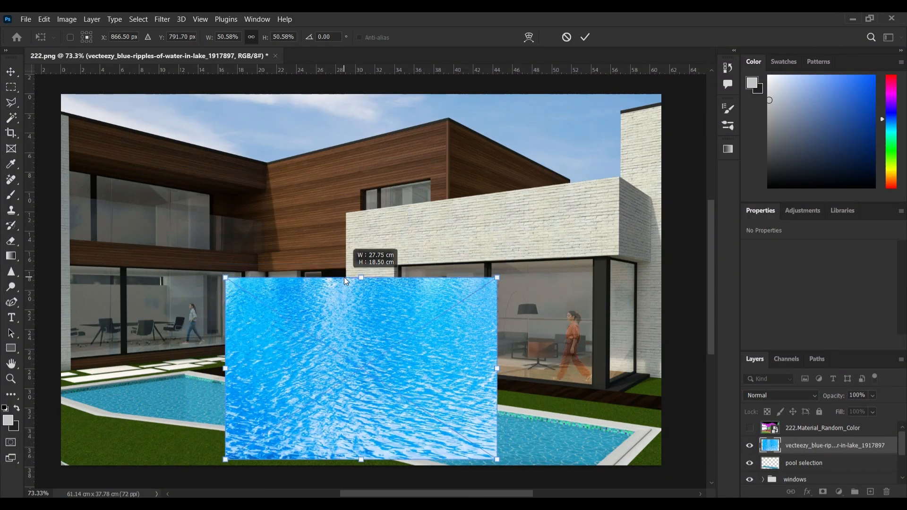
drag(438, 327, 270, 414)
key(Return)
Duplicate the water photo, set the copy directly beside the original, and flip it horizontally.
key(ctrl+j)
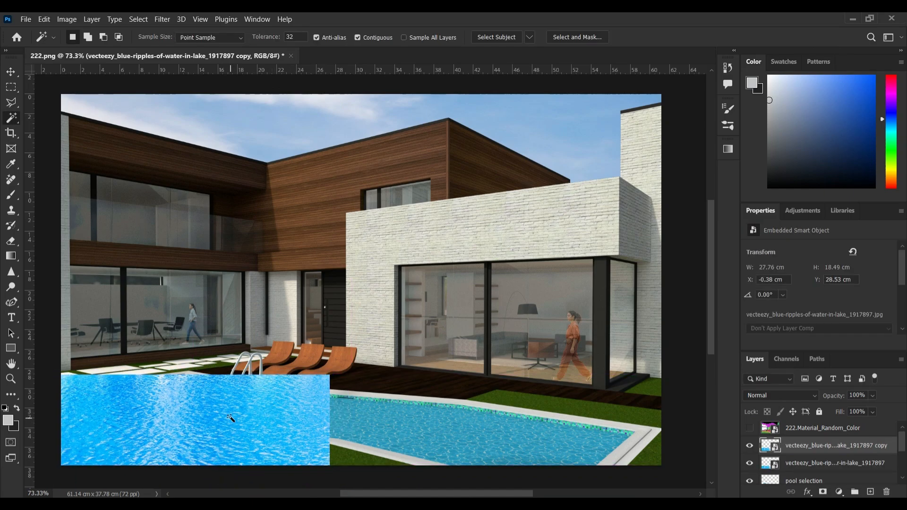
key(v)
drag(220, 396, 491, 395)
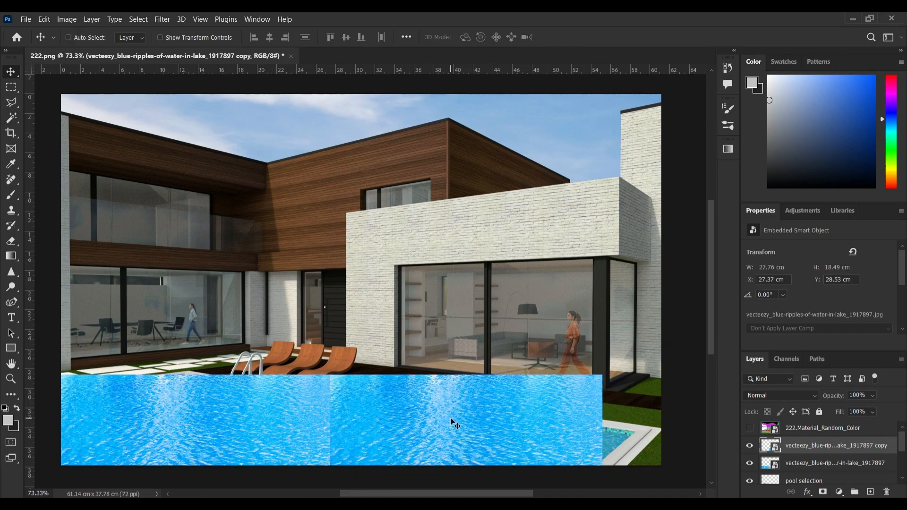
key(ctrl+t)
right_click(450, 418)
click(472, 462)
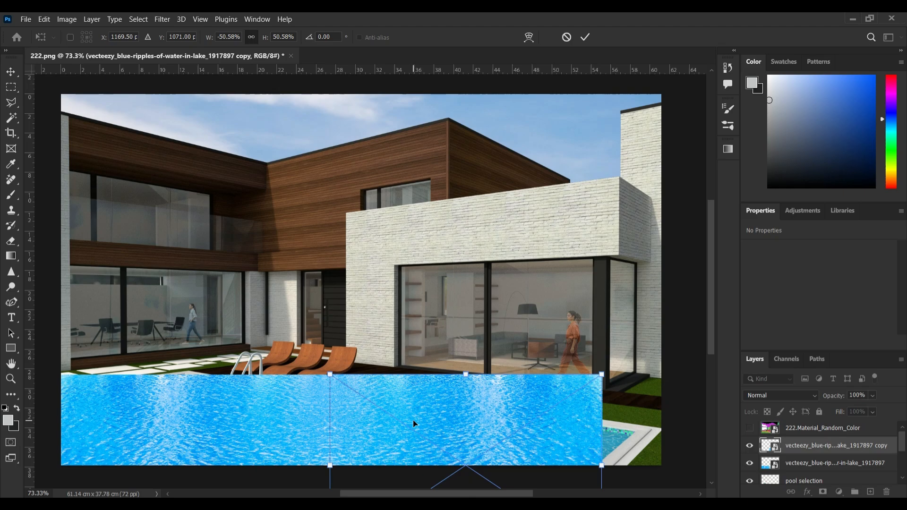
key(Return)
Enlarge both water photos together to about 29.42 x 19.61 cm each and shift the right one slightly down.
shift+click(272, 411)
key(ctrl+t)
drag(601, 465, 635, 467)
key(Return)
drag(472, 409, 469, 425)
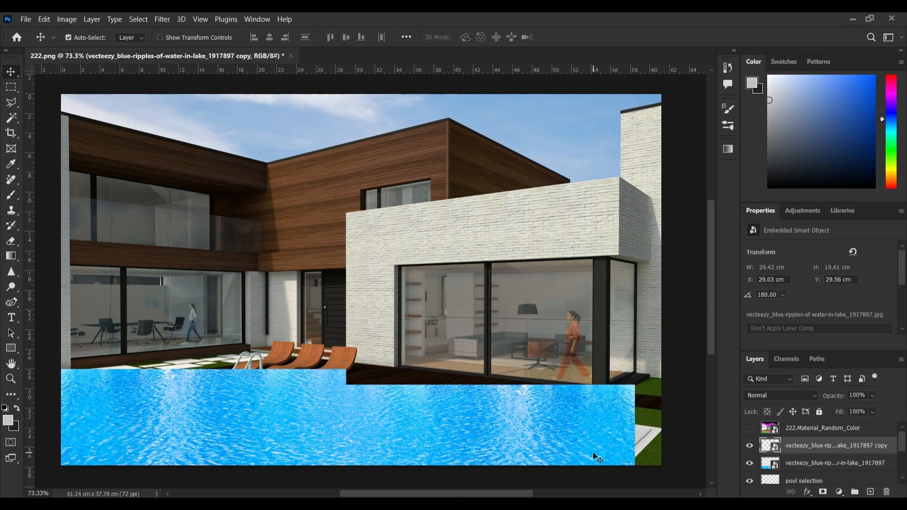
Merge the two water photos, clip the result to the pool selection, and set its blend mode to Overlay.
ctrl+click(805, 467)
right_click(801, 453)
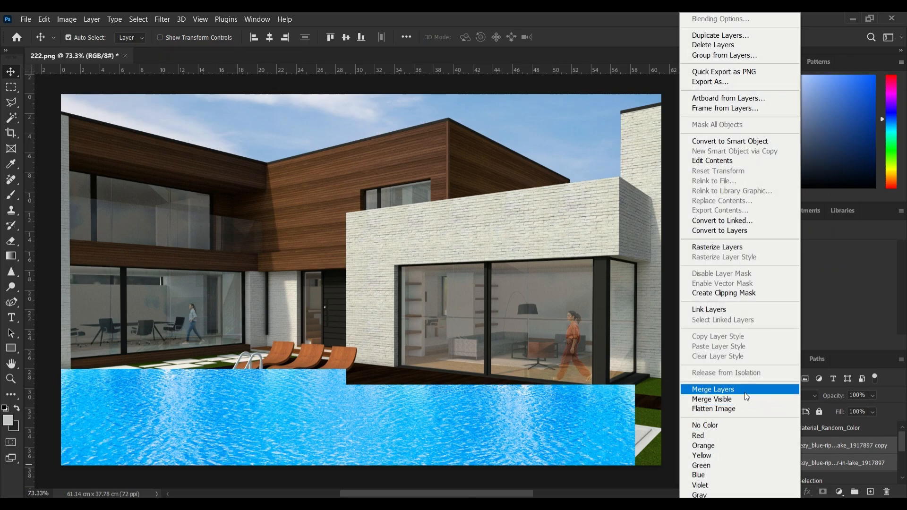
click(744, 392)
right_click(793, 450)
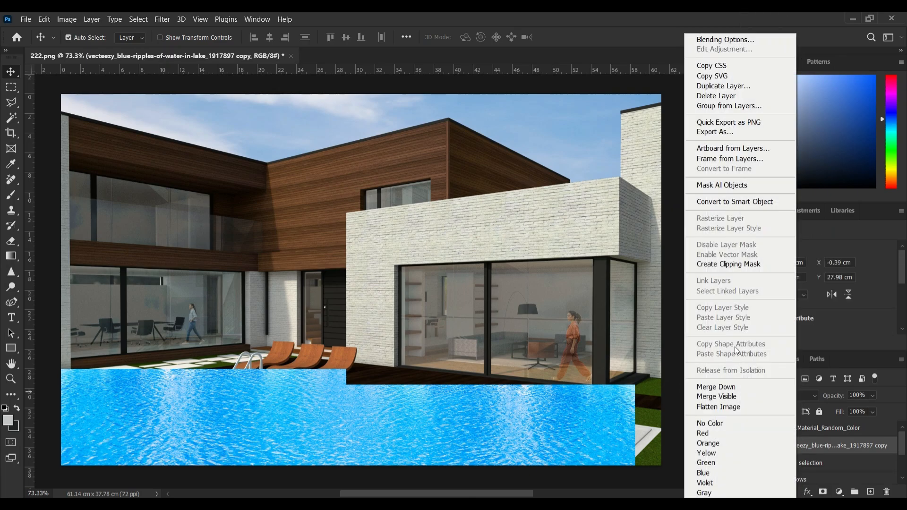
click(733, 266)
click(783, 397)
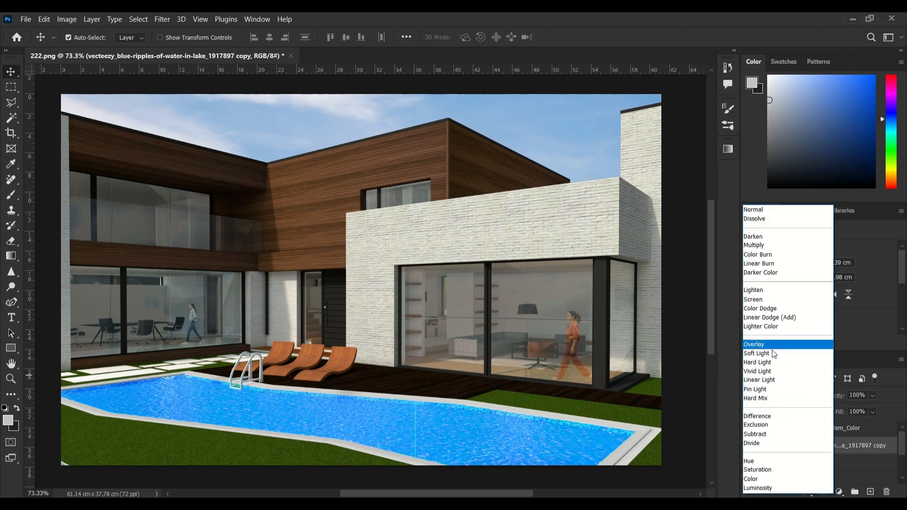
click(761, 347)
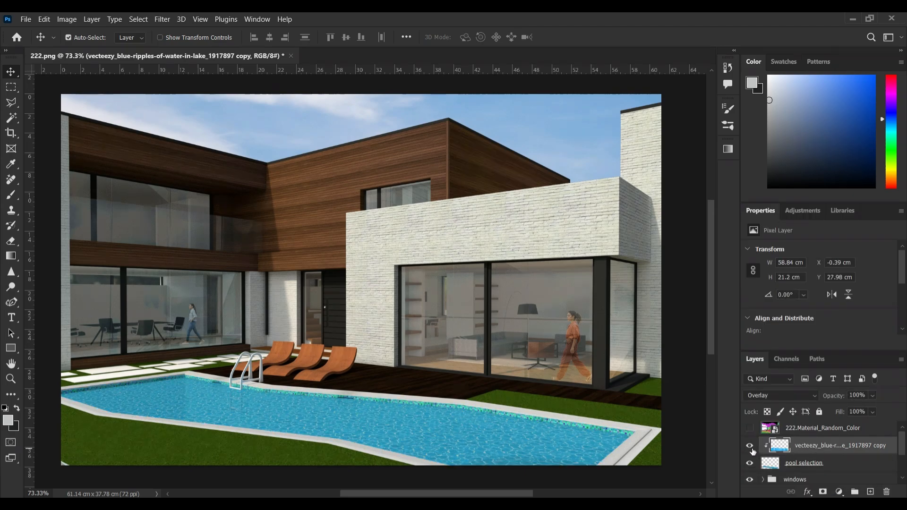
Add a Hue/Saturation adjustment clipped to the pool water with Hue +8, Saturation -67 and Lightness +31, comparing with and without it.
click(839, 492)
click(827, 389)
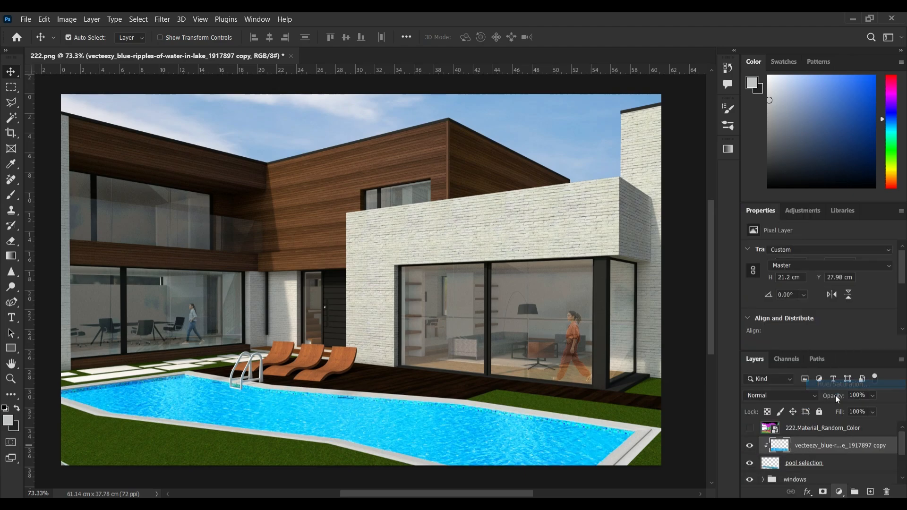
right_click(822, 446)
click(778, 265)
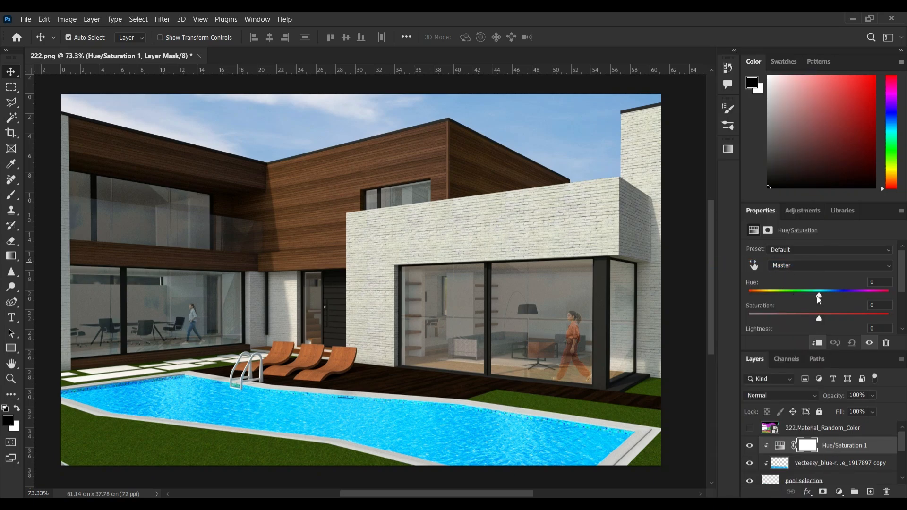
drag(818, 295, 772, 309)
scroll(830, 325, down, 1)
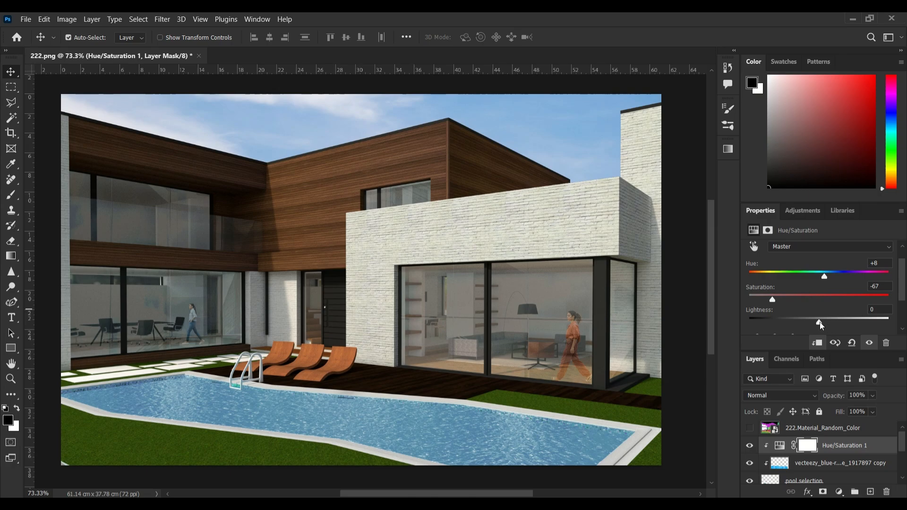
drag(820, 325, 842, 326)
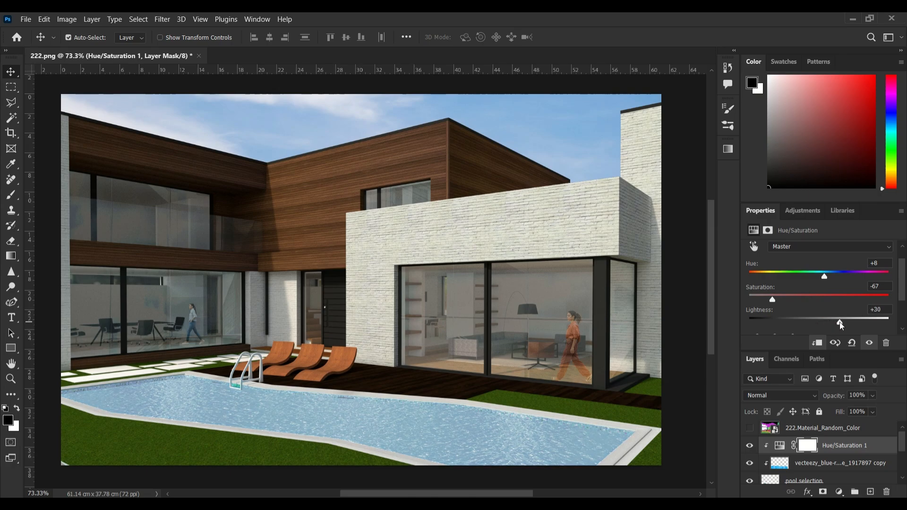
click(842, 449)
click(750, 446)
click(750, 446)
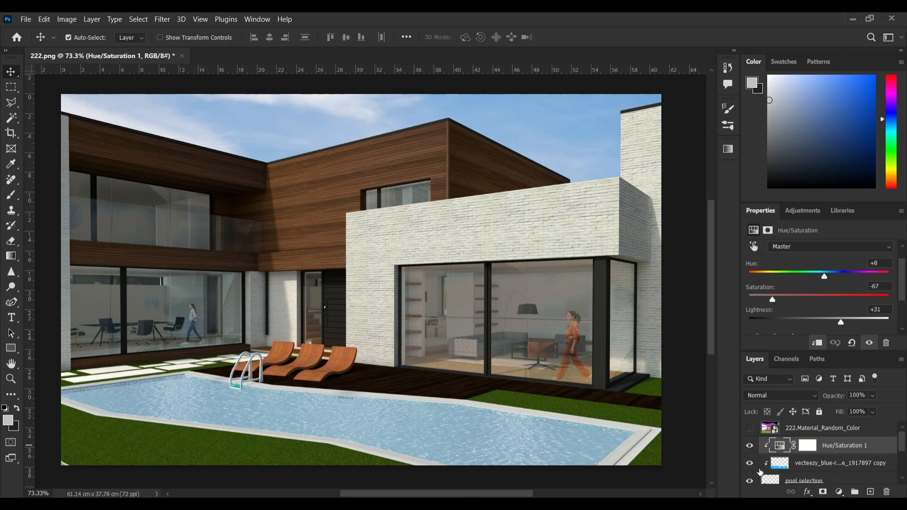
Group the Hue/Saturation adjustment, water photo, and pool selection as "pool" and compare the image with and without the group.
shift+click(797, 481)
key(ctrl+g)
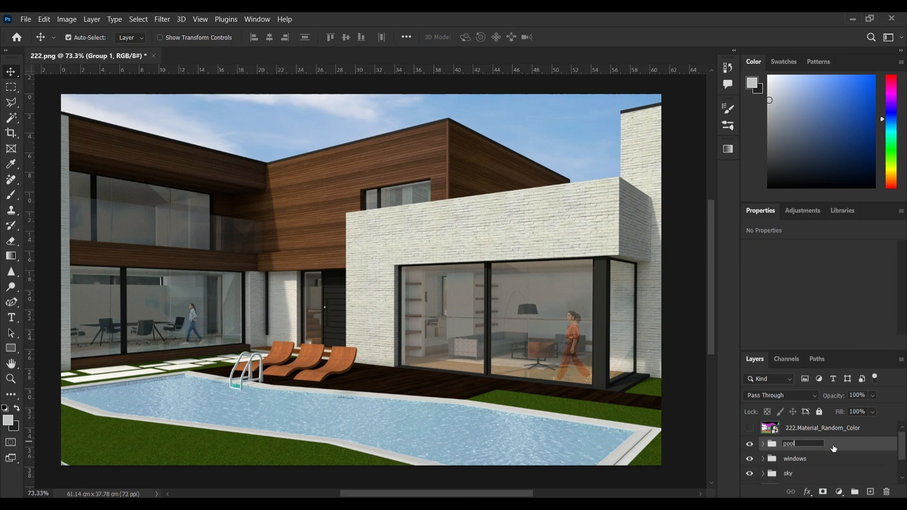
key(Return)
click(749, 444)
click(749, 445)
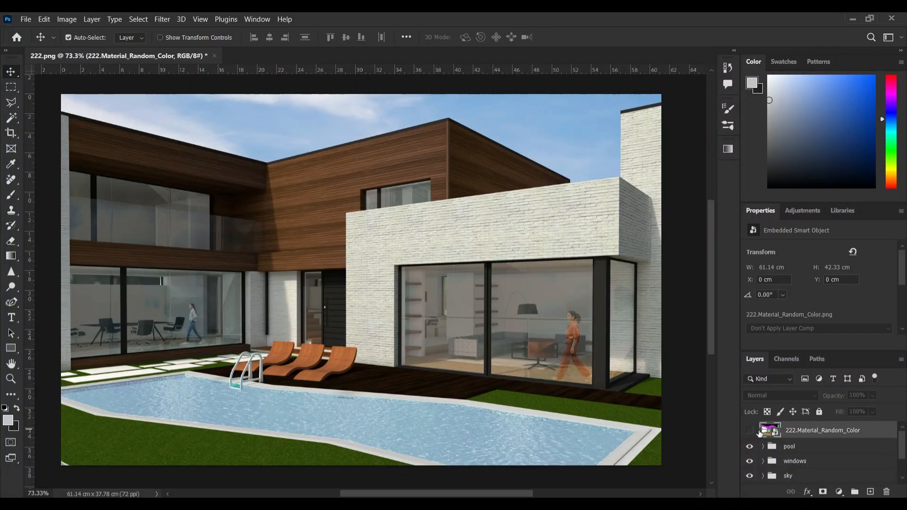
Select the lawn areas, the strips beside the paving, and the pool's border on the material color pass with the Magic Wand.
click(750, 430)
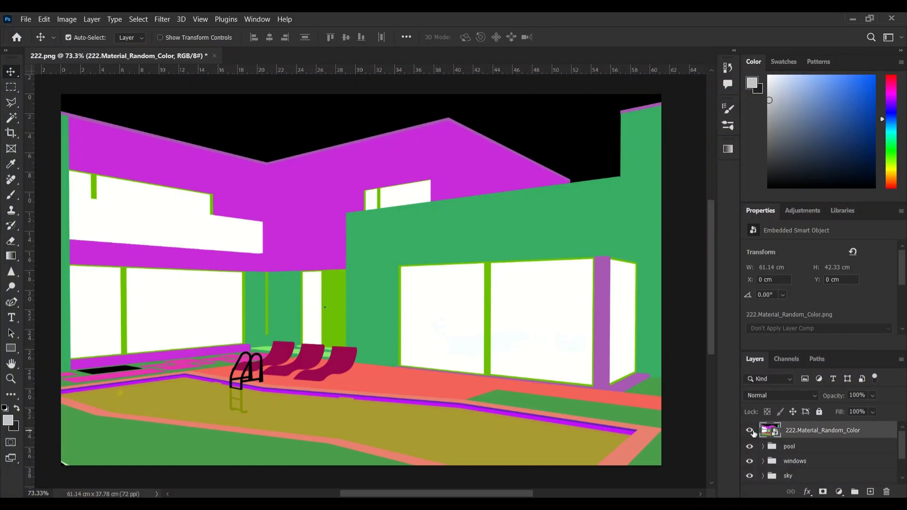
click(8, 118)
click(156, 457)
shift+click(590, 409)
shift+click(648, 387)
shift+click(648, 454)
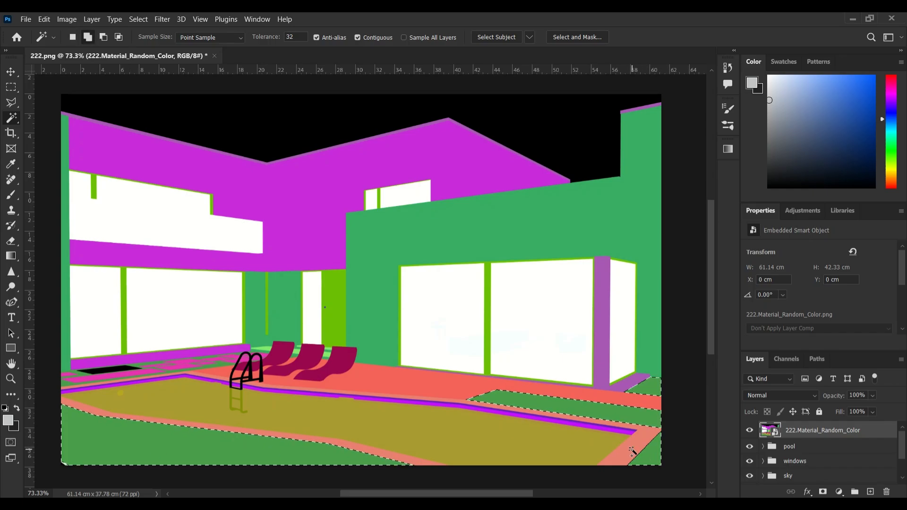
shift+click(65, 384)
shift+click(79, 386)
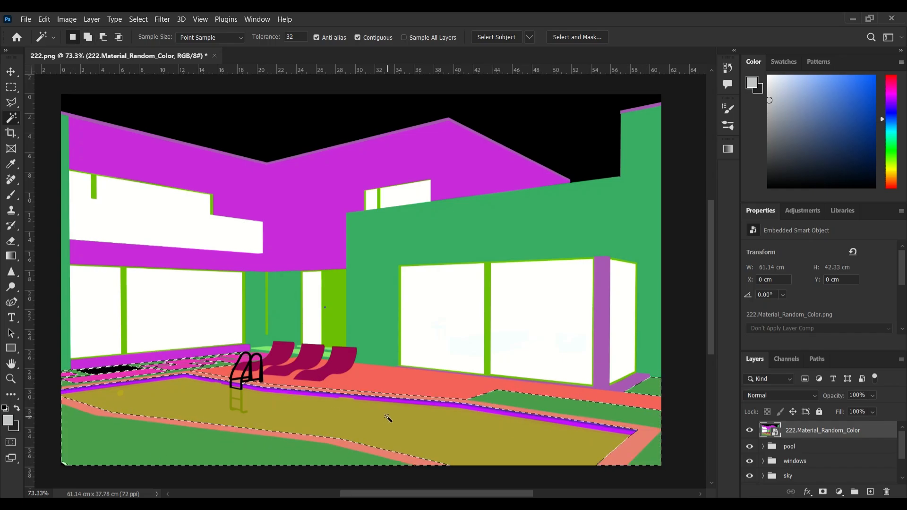
Copy the selected area from Flat layer to a new layer named "grass" above the pool group and hide the color pass.
scroll(798, 441, down, 2)
click(799, 462)
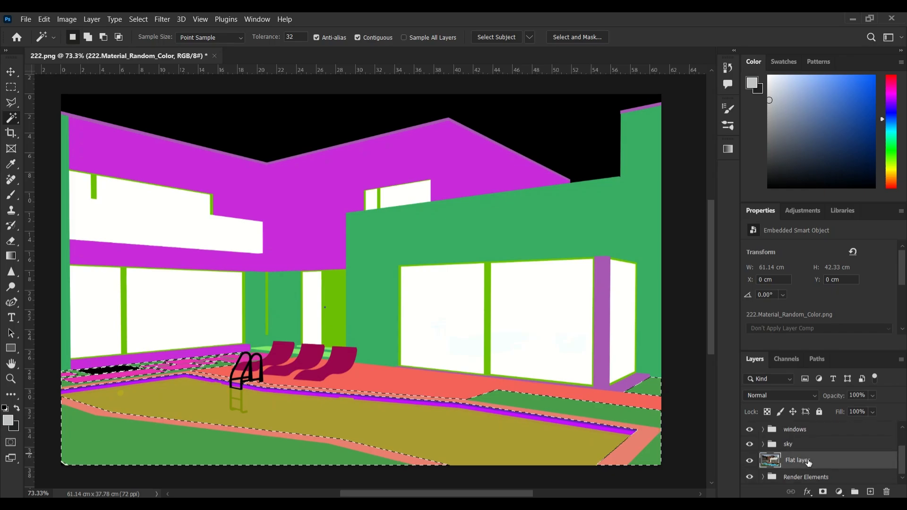
key(ctrl+j)
click(818, 460)
text(gras)
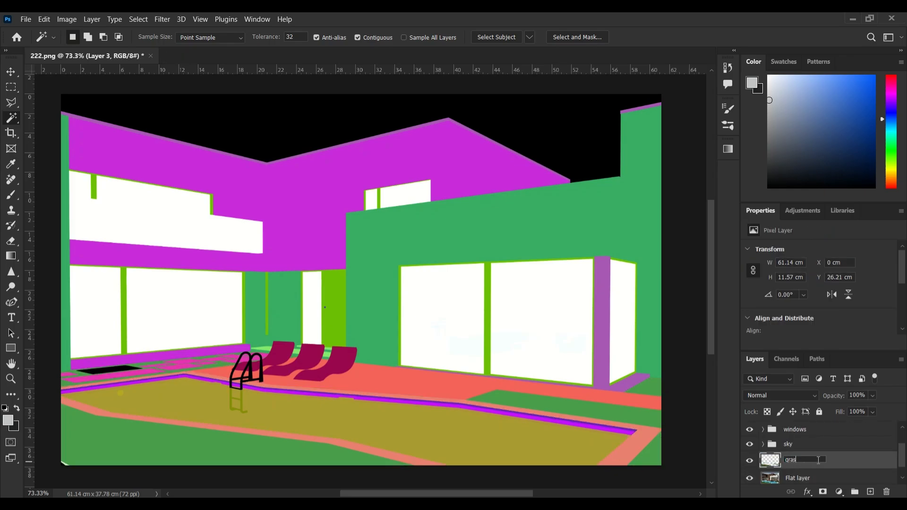
text(s)
key(Return)
drag(818, 460, 803, 437)
click(805, 434)
key(ctrl+comma)
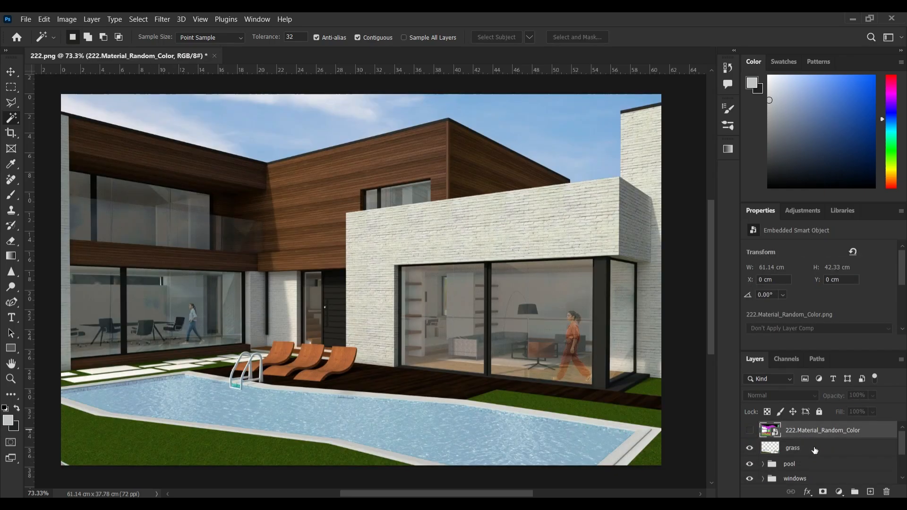
Place the photo of the dark house on a lawn over the left lawn at about 28.33 x 37.78 cm and clip it to the grass layer.
click(815, 451)
click(434, 504)
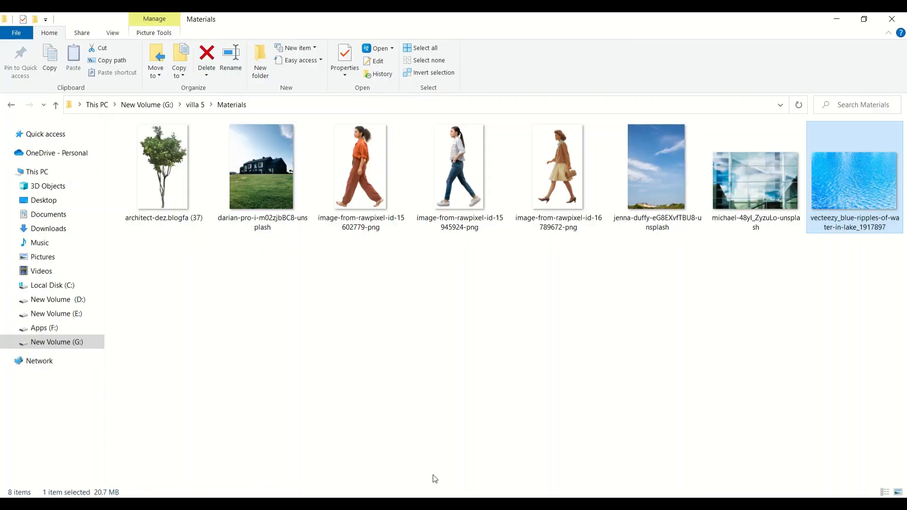
drag(261, 180, 192, 468)
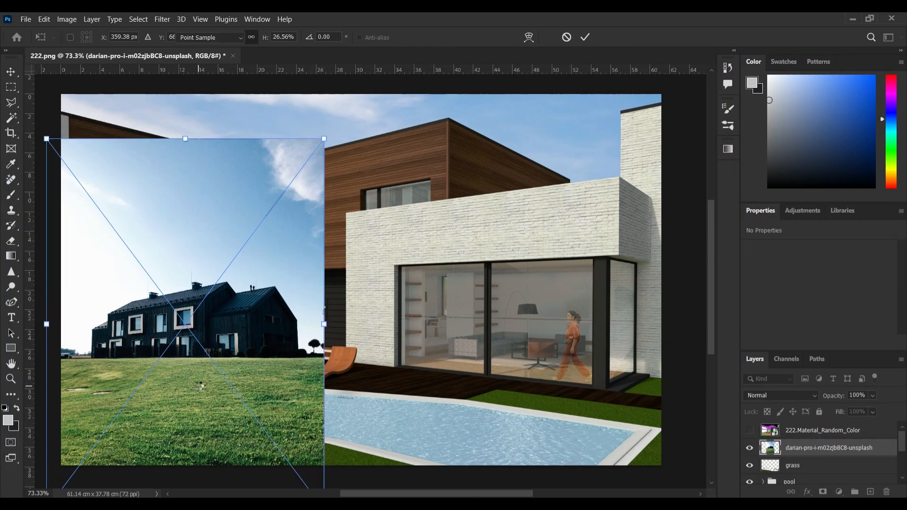
key(Return)
right_click(832, 448)
click(779, 296)
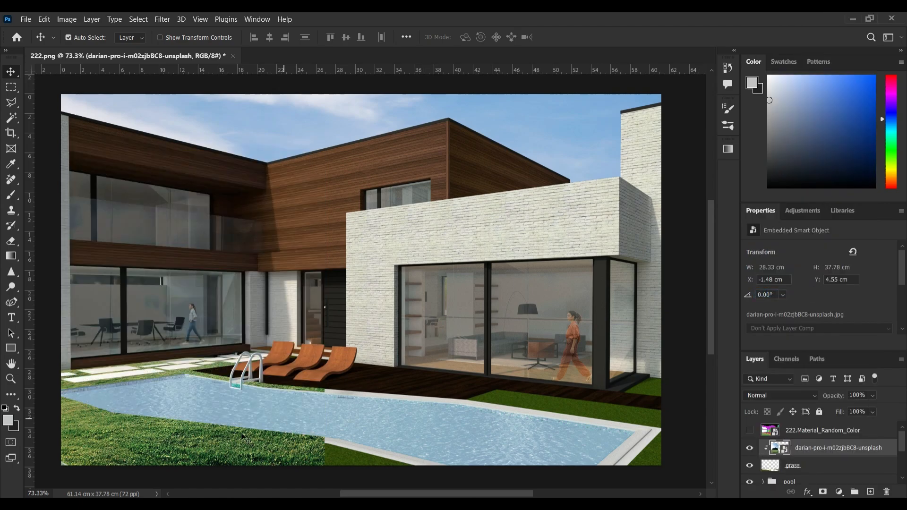
Duplicate the lawn photo over the right side, scale the copy to 28.32%, flip it horizontally, and clip it to the grass layer.
drag(241, 432, 539, 432)
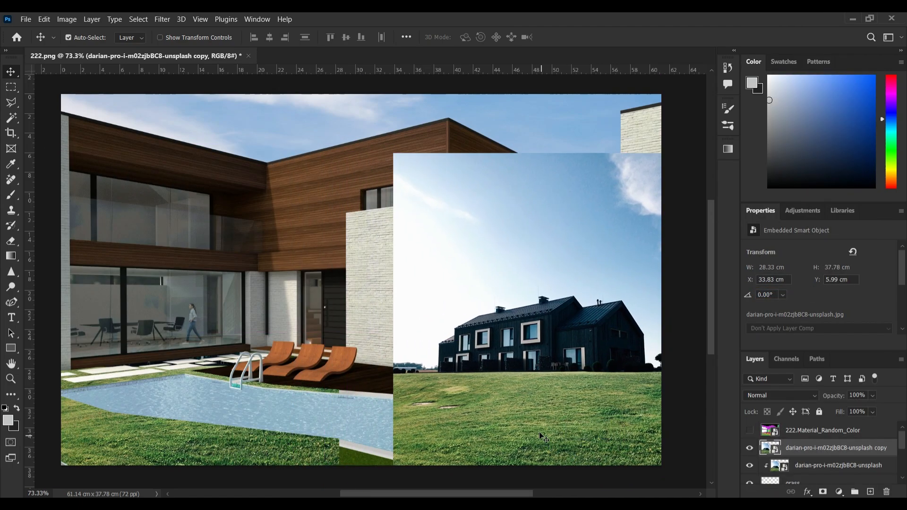
key(ctrl+t)
drag(393, 338, 374, 338)
right_click(453, 388)
click(483, 371)
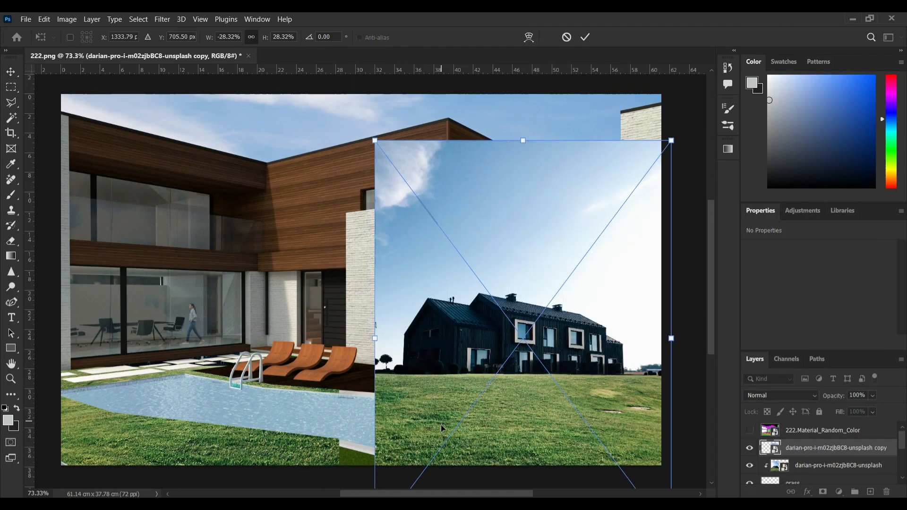
key(Return)
right_click(831, 447)
click(779, 295)
Enlarge both lawn photos together to reach the image's right edge and merge them into one clipped layer.
key(ctrl+t)
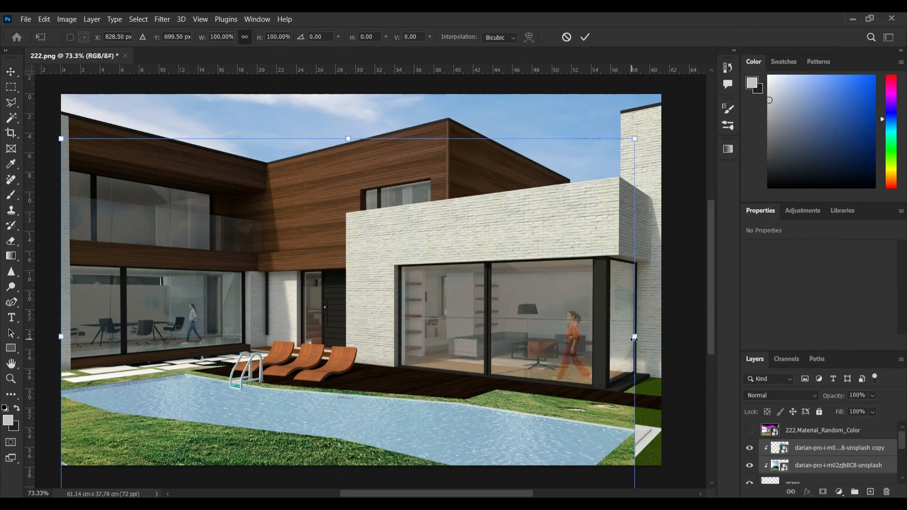
drag(634, 339, 661, 339)
key(Return)
right_click(799, 467)
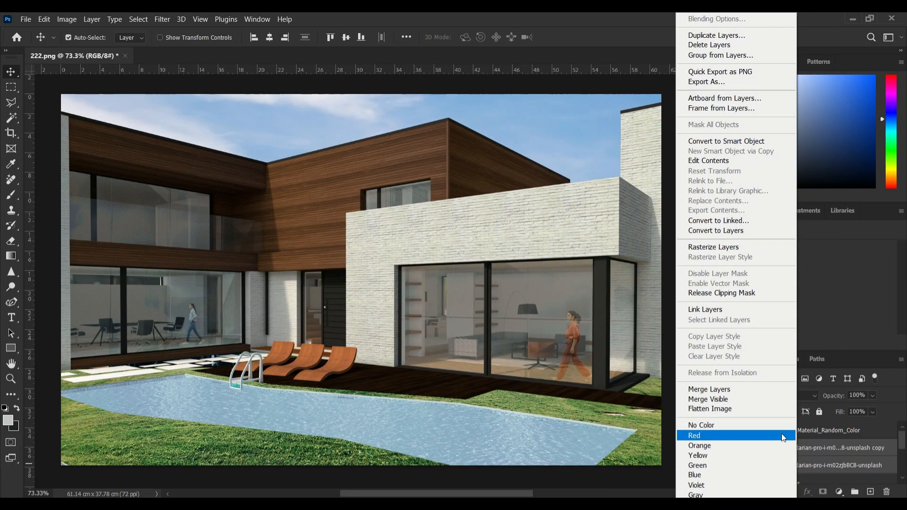
click(766, 394)
click(807, 467)
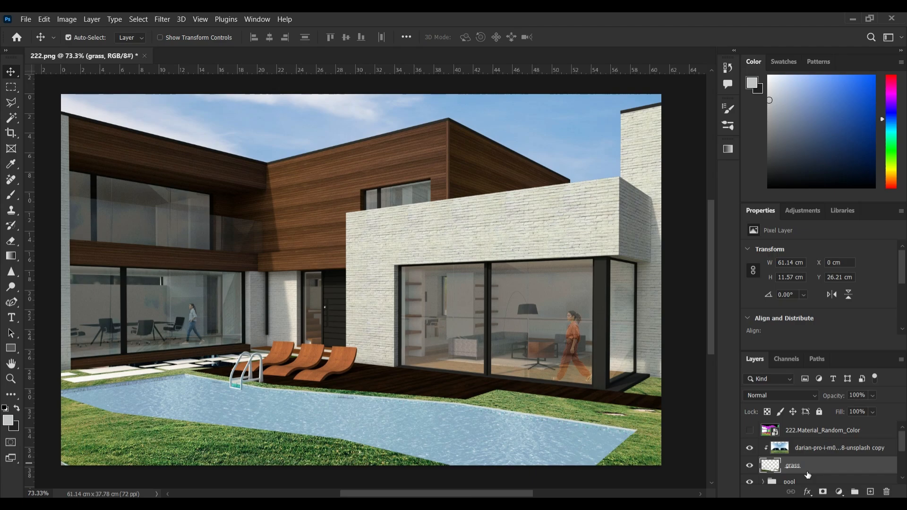
Add a layer mask to the grass layer and paint out the lawn along the pool's edges with the 125 px grass-shaped brush.
click(822, 491)
click(12, 196)
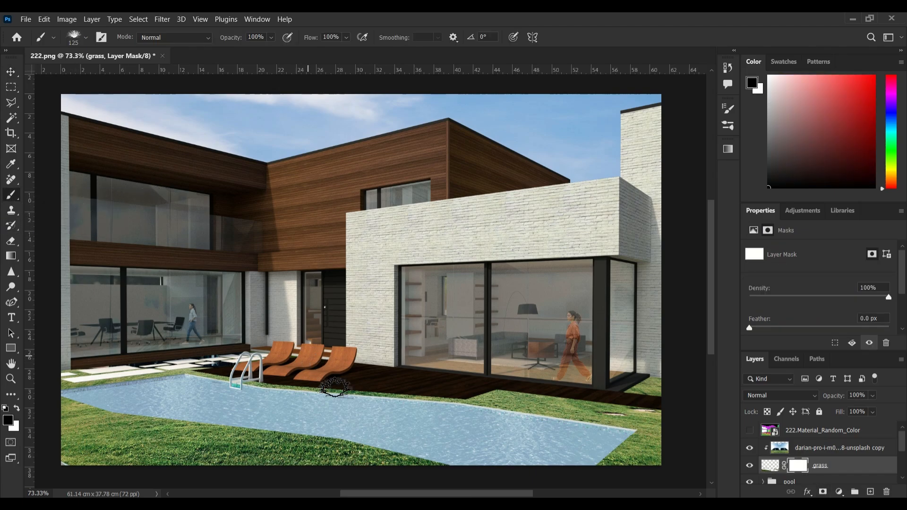
mouse_move(433, 456)
mouse_down()
mouse_move(319, 430)
mouse_move(256, 429)
mouse_move(85, 395)
mouse_up()
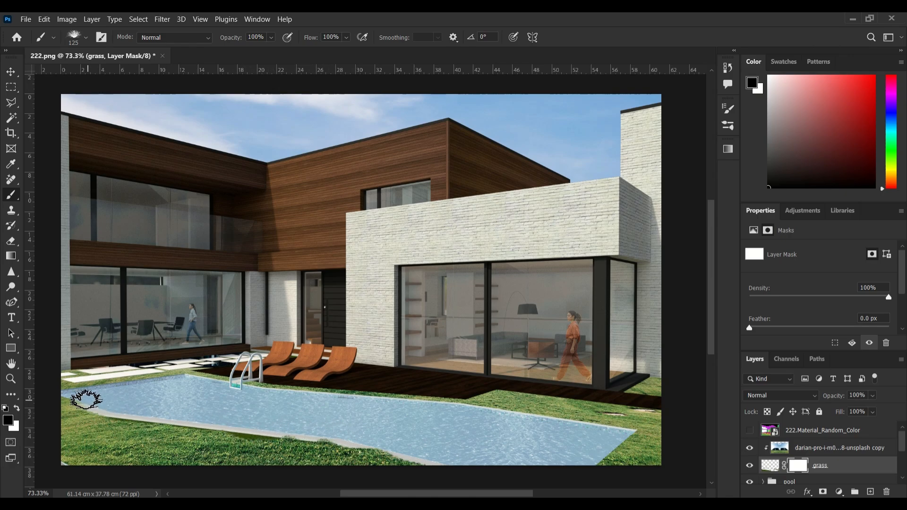
mouse_move(578, 427)
mouse_down()
mouse_move(612, 436)
mouse_move(594, 465)
mouse_move(601, 442)
mouse_up()
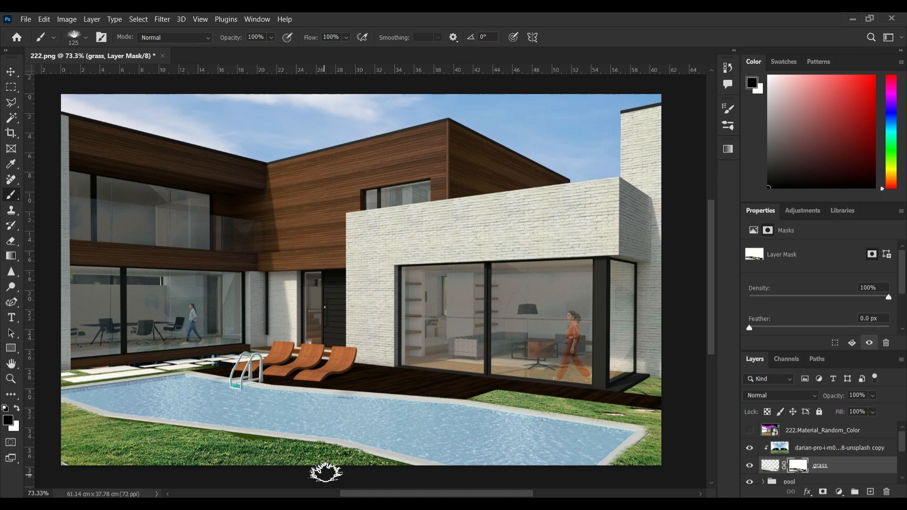
click(17, 408)
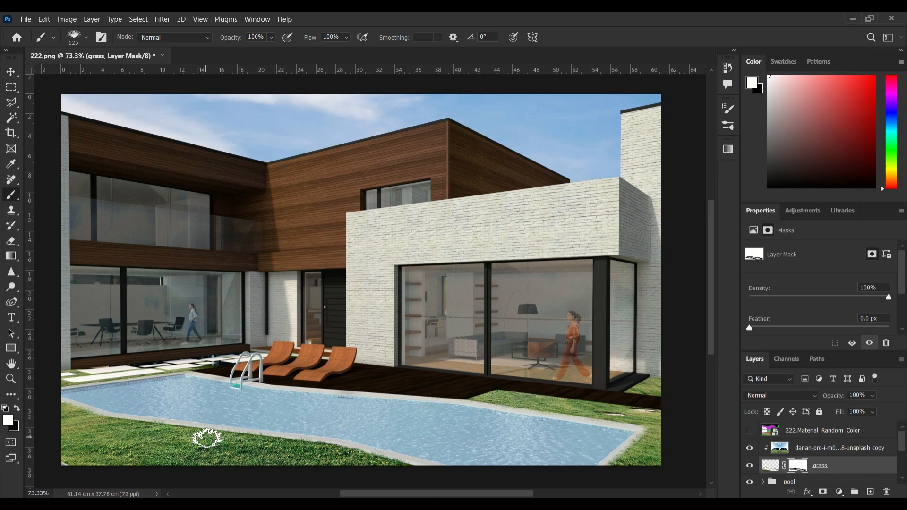
key(x)
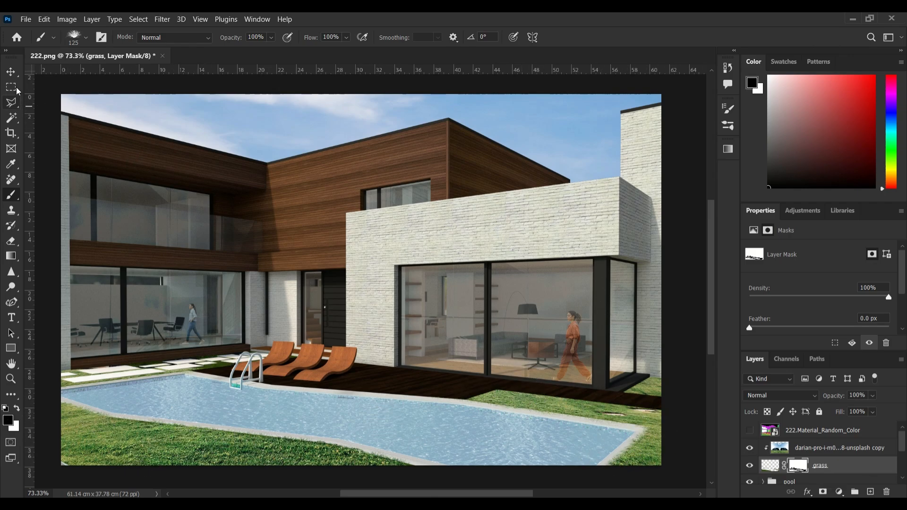
Group the grass layer with its clipped lawn photo and name the group "grass".
key(v)
shift+click(836, 452)
key(ctrl+g)
double_click(798, 447)
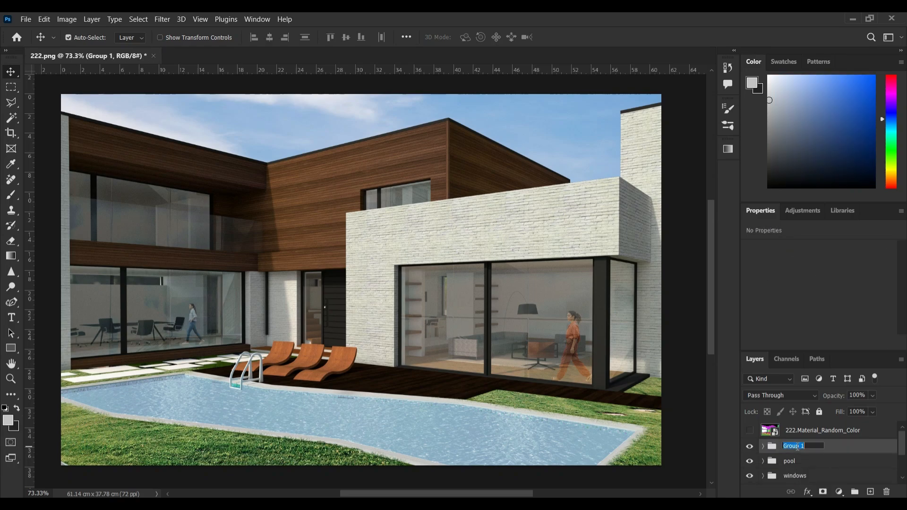
text(grass)
key(Return)
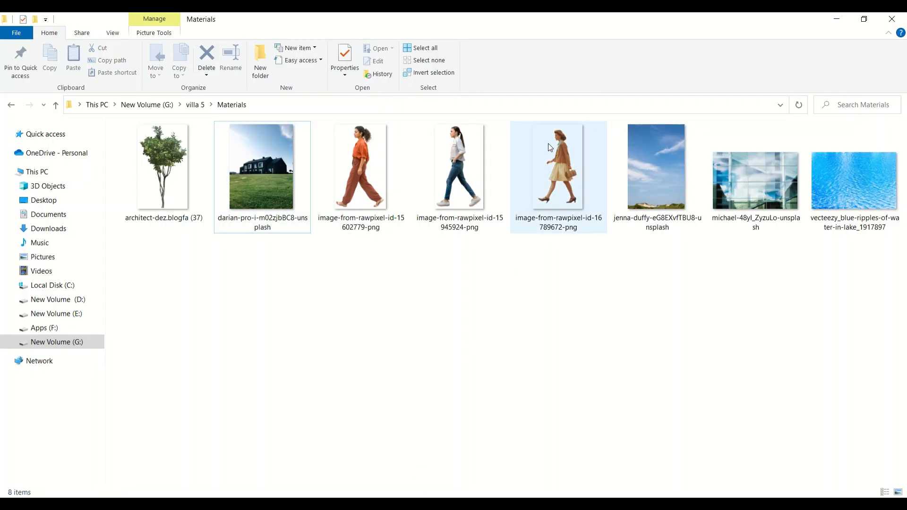
Place the image of the woman with a handbag on the front left lawn at 114.39% scale, flipped horizontally.
drag(548, 143, 154, 452)
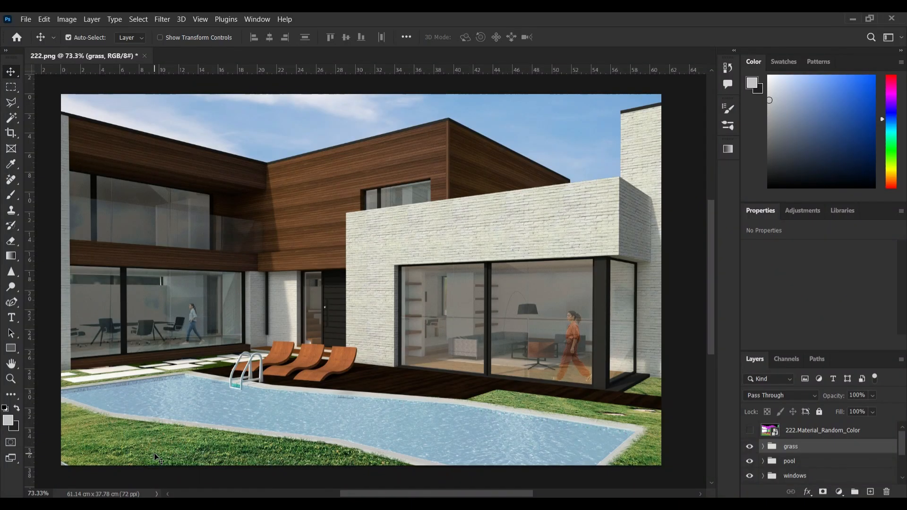
drag(361, 340, 361, 359)
drag(360, 313, 144, 405)
right_click(137, 383)
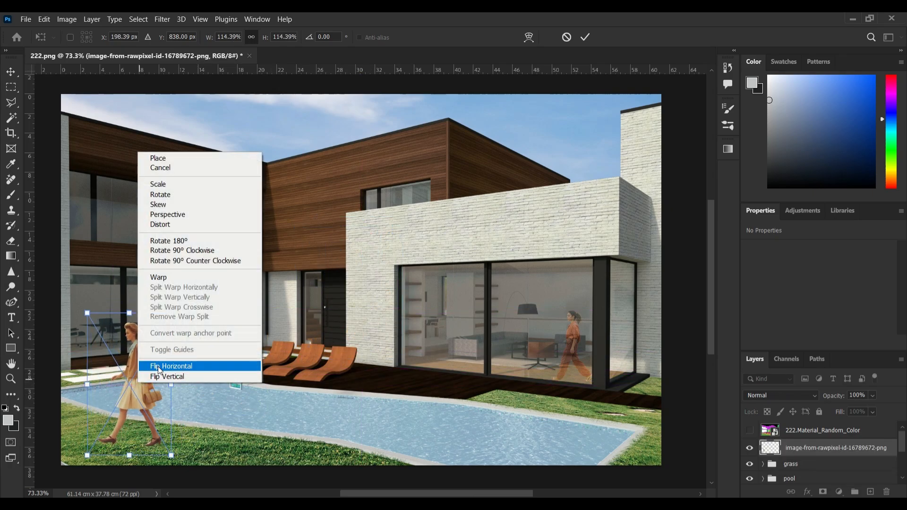
click(158, 367)
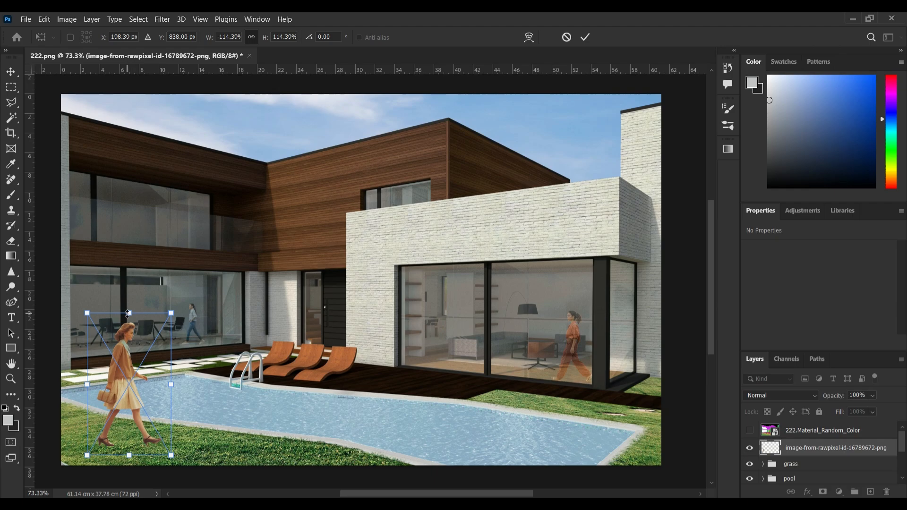
key(Return)
Add a layer mask to the layer of the woman on the lawn.
click(822, 492)
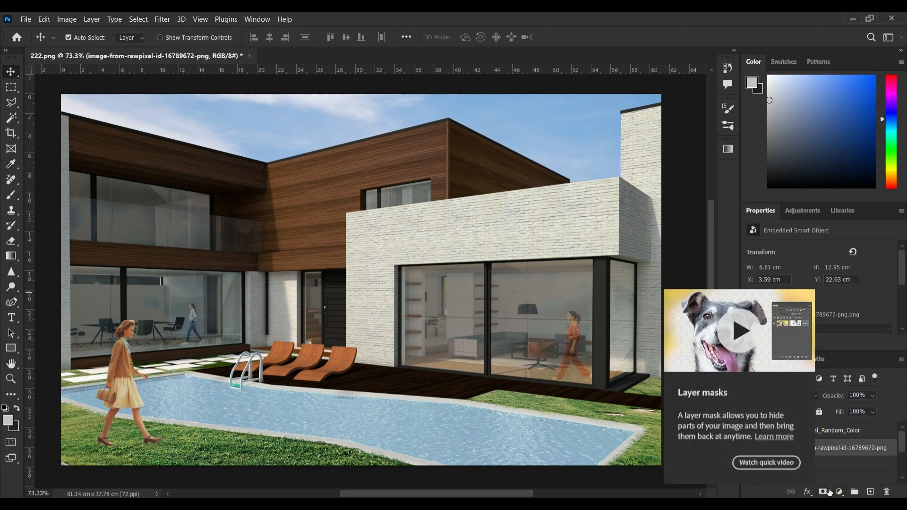
click(11, 196)
key(v)
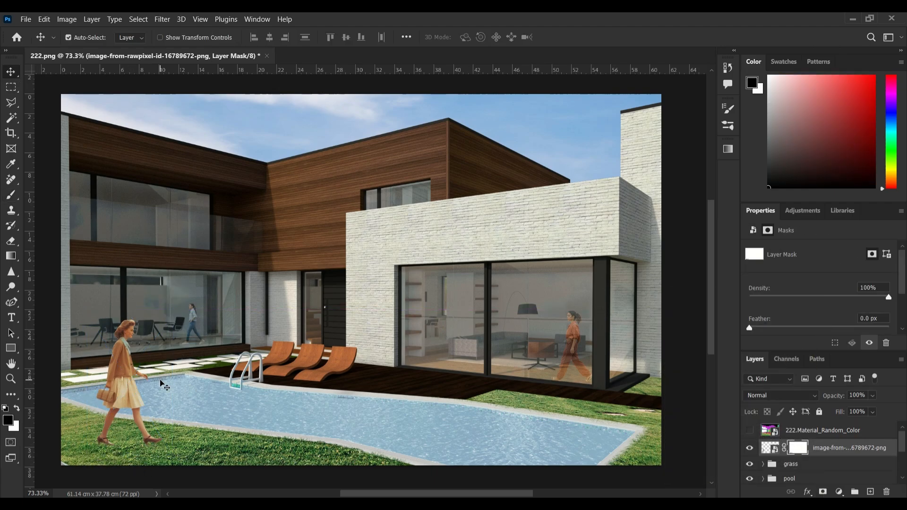
Duplicate the woman layer and lay the copy on the grass from her feet as a shadow, rotated 88.04° and scaled to 77.77% height.
key(ctrl+j)
key(ctrl+t)
drag(173, 332, 182, 412)
drag(163, 373, 181, 415)
drag(83, 432, 110, 428)
drag(215, 397, 218, 406)
drag(171, 407, 213, 457)
drag(158, 456, 155, 457)
drag(205, 456, 161, 447)
Set the shadow copy to Linear Burn blending at 35% opacity and apply its transform.
click(755, 399)
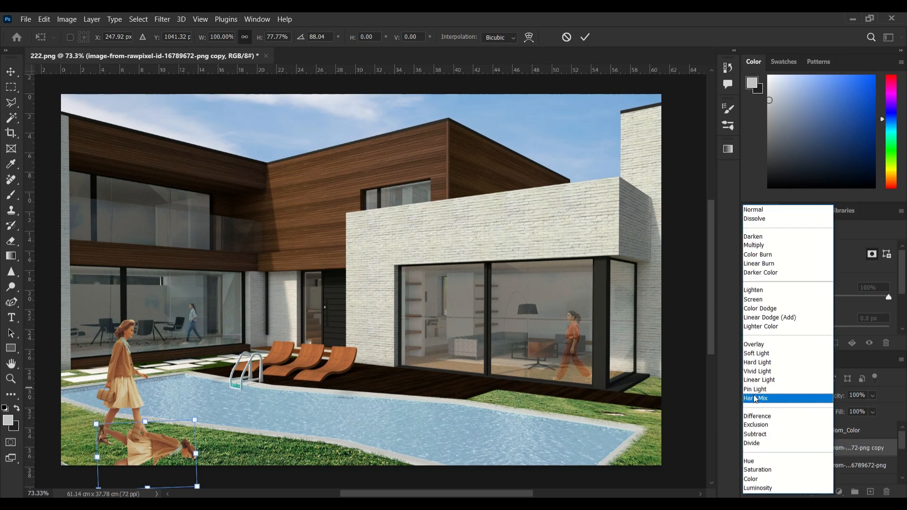
click(772, 266)
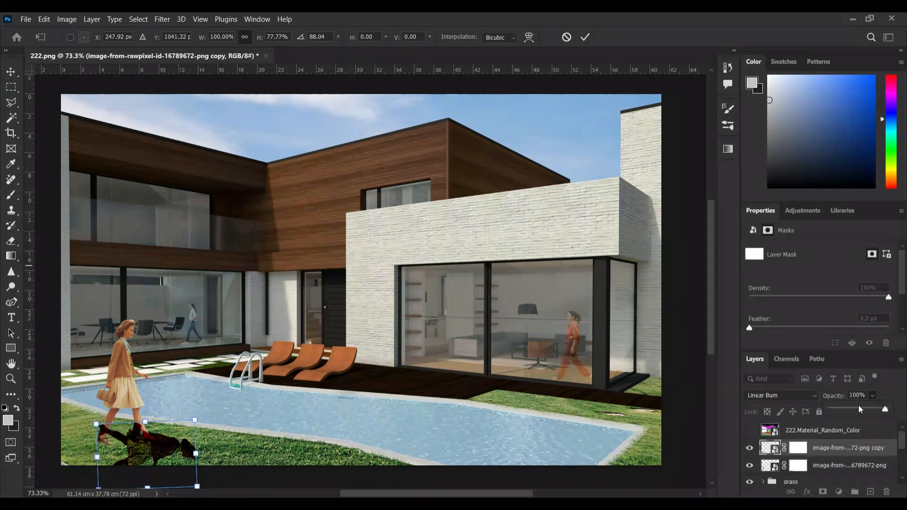
drag(859, 408, 850, 408)
key(Return)
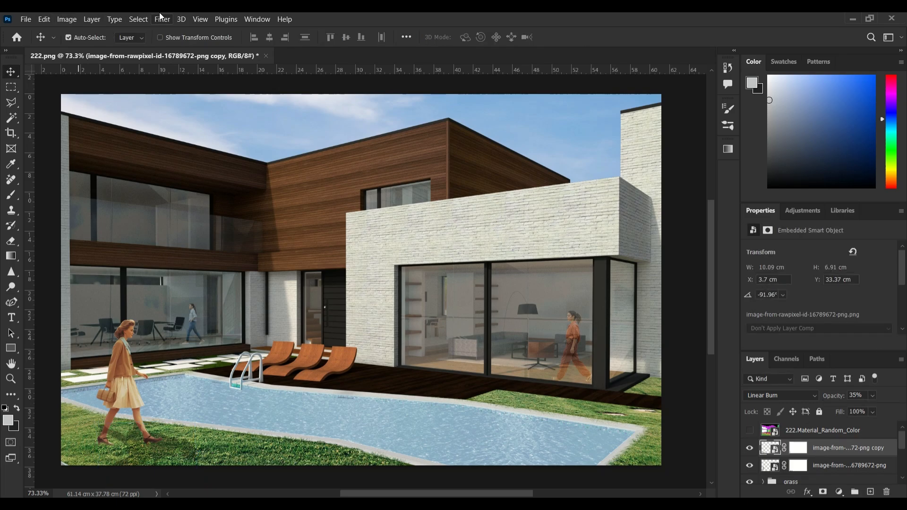
Soften the woman's shadow with a Gaussian Blur of 4.9 pixels radius.
click(160, 18)
mouse_move(183, 161)
click(336, 205)
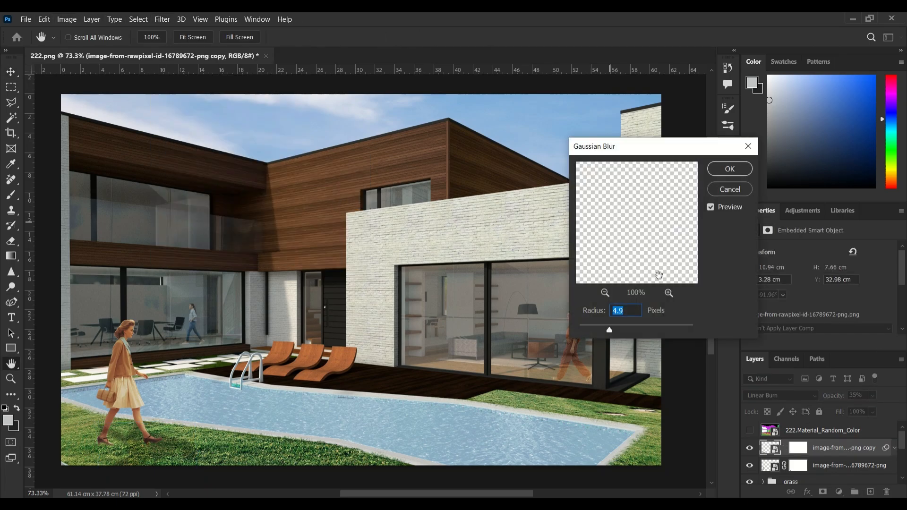
click(730, 169)
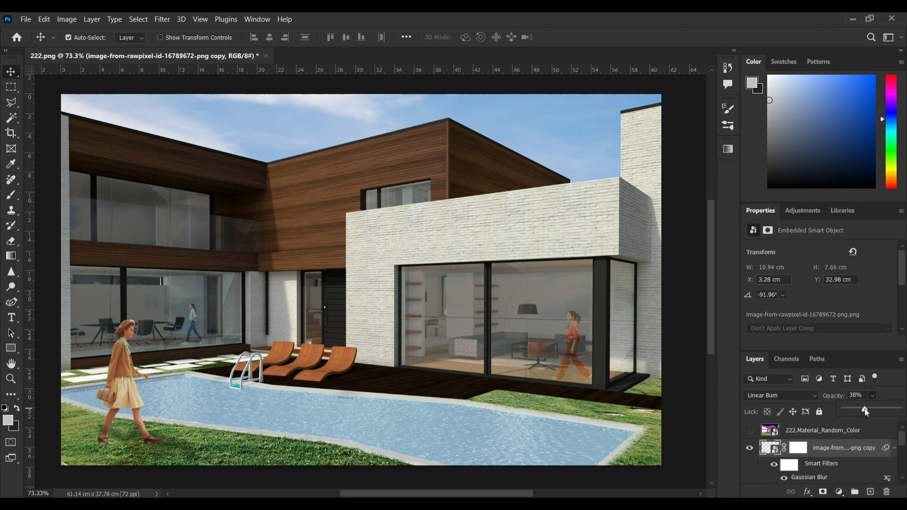
Set the shadow's opacity to 38% and reshape it to about 9.38 x 7.66 cm beneath the woman's feet.
drag(861, 410, 864, 409)
drag(153, 445, 183, 463)
key(ctrl+t)
click(485, 216)
key(Return)
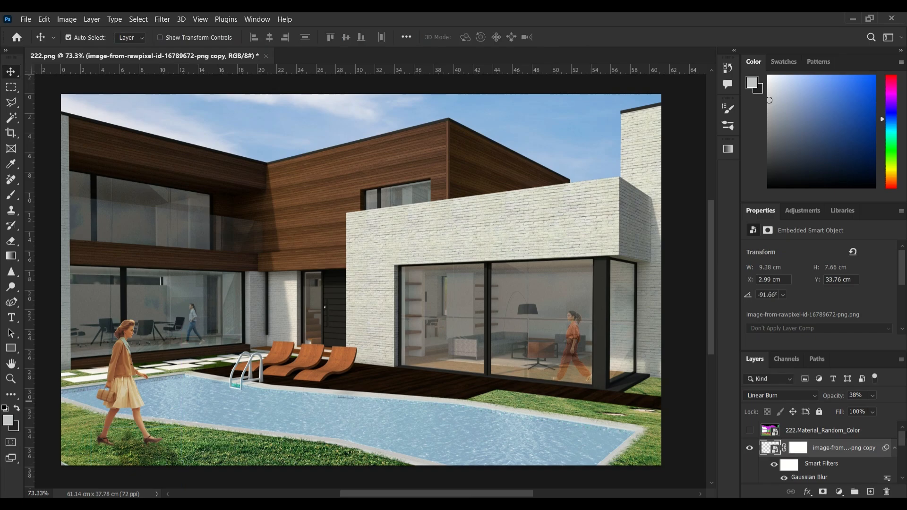
Group the woman and her shadow as "girl" and compare the image with the group hidden and shown.
scroll(804, 444, up, 3)
click(804, 431)
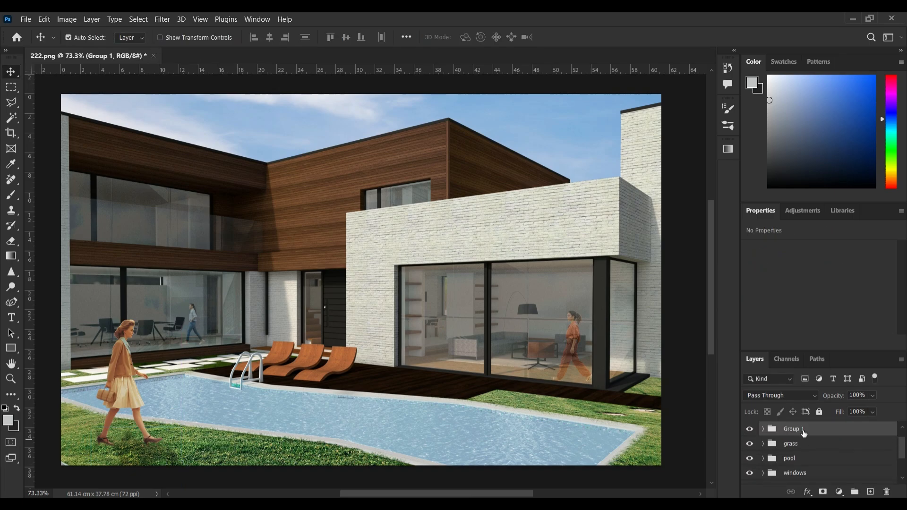
text(girl)
key(Return)
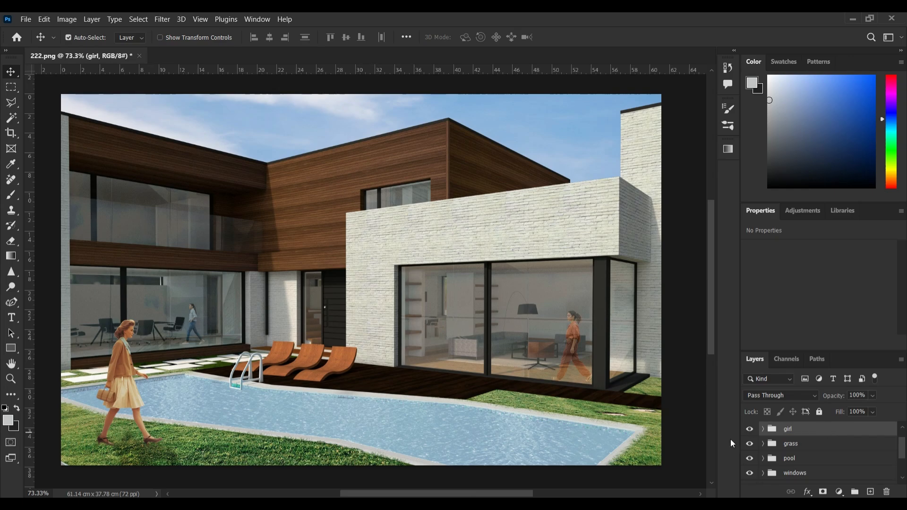
click(749, 429)
click(749, 428)
click(750, 429)
click(750, 429)
Add an Exposure adjustment above the girl group with Gamma Correction 1.11 and compare the image with and without it.
click(839, 492)
click(831, 357)
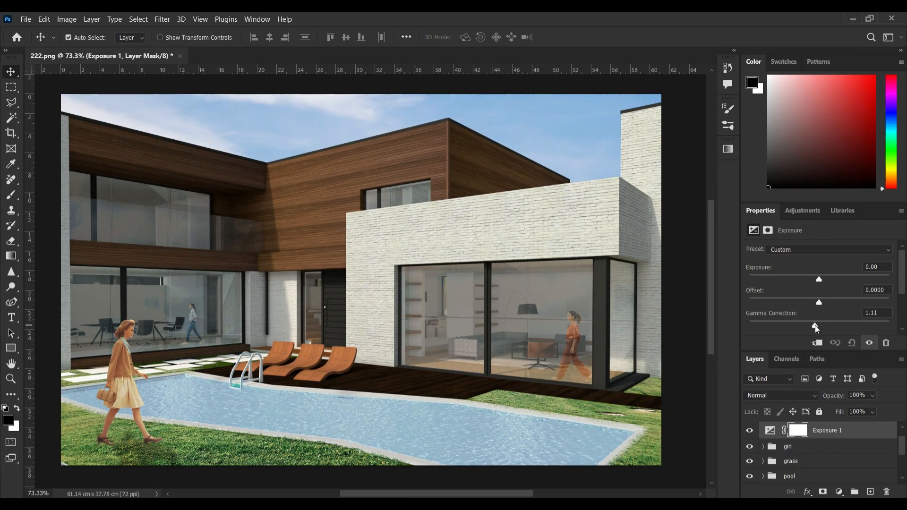
click(750, 430)
click(749, 430)
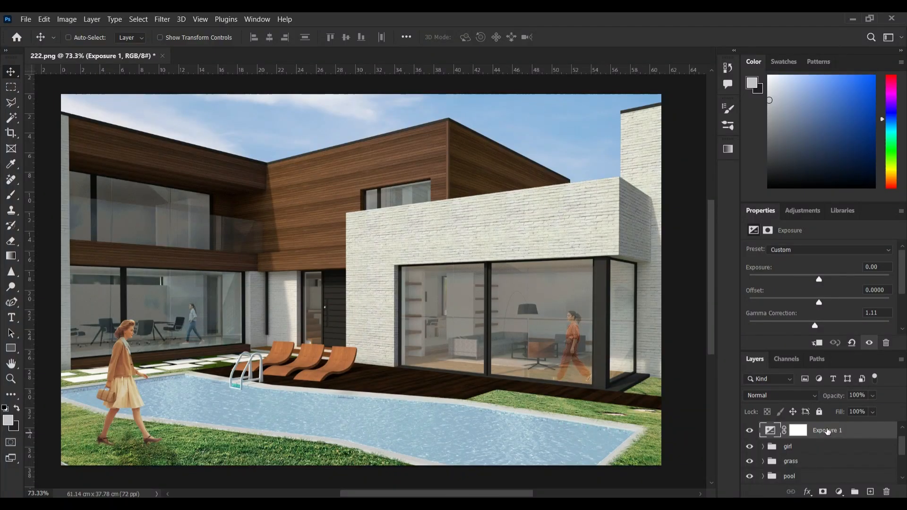
Stamp all visible layers into a new top layer named "flat" and open it in the Camera Raw Filter.
key(ctrl+shift+alt+e)
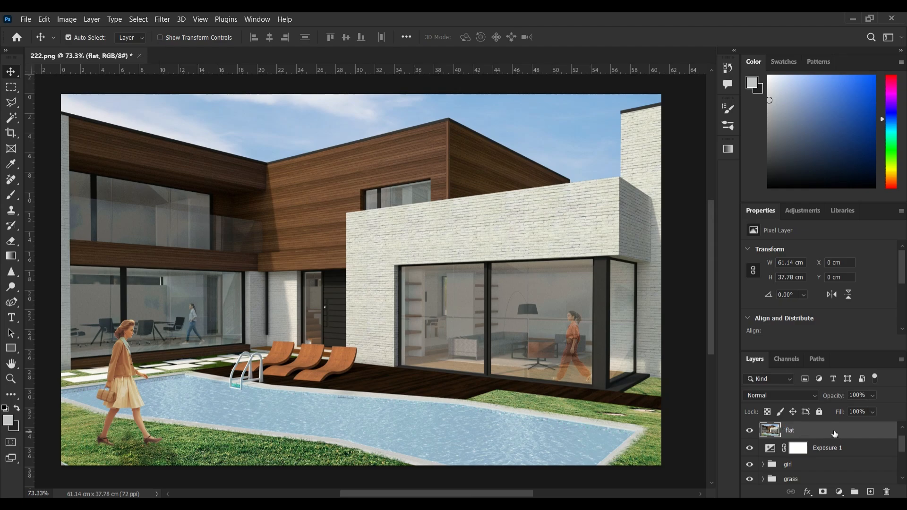
click(161, 19)
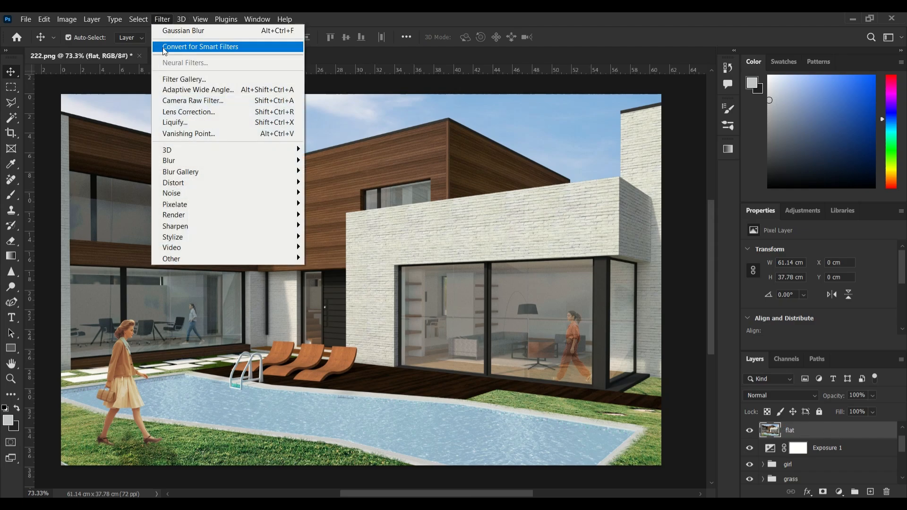
click(171, 99)
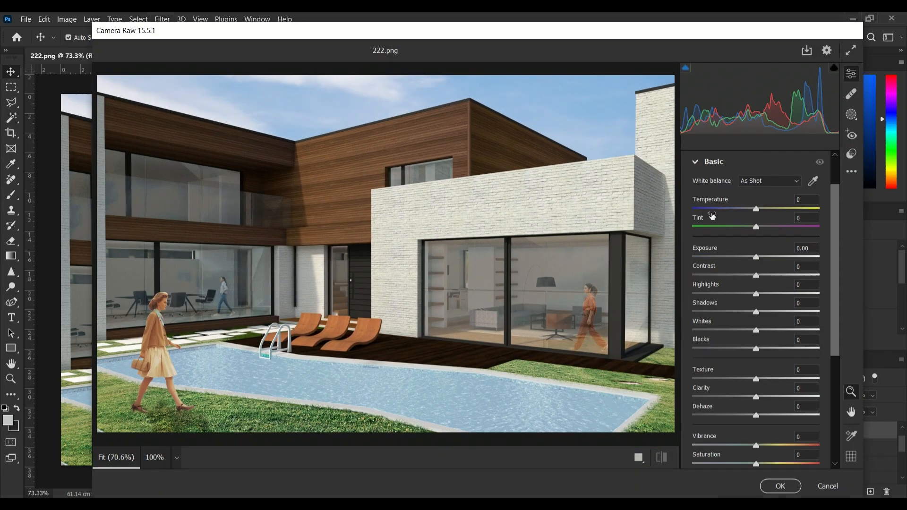
Set Temperature -6, Exposure +0.35, Contrast +5, Shadows +32, Blacks -27, Texture +50, Clarity +19, and Dehaze -11 in the Basic adjustments.
drag(755, 209, 752, 209)
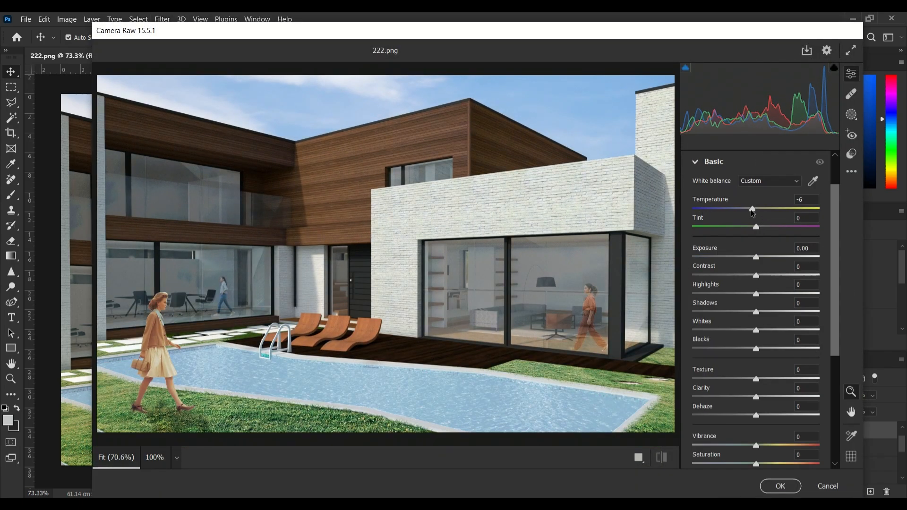
drag(755, 257, 758, 275)
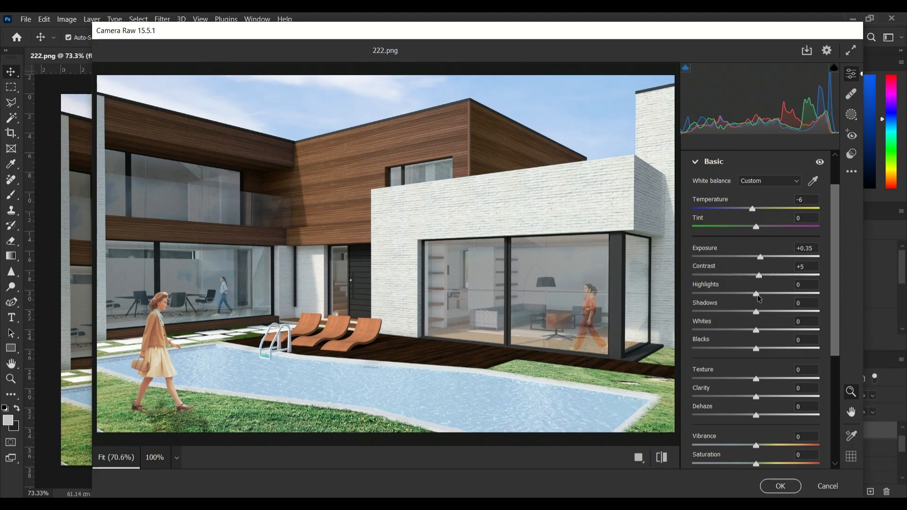
drag(756, 311, 776, 311)
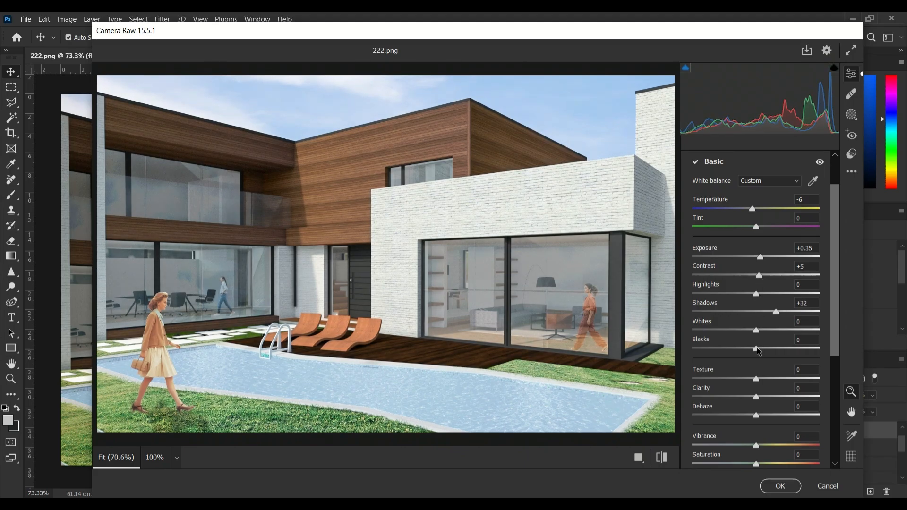
drag(756, 349, 737, 349)
drag(756, 378, 766, 398)
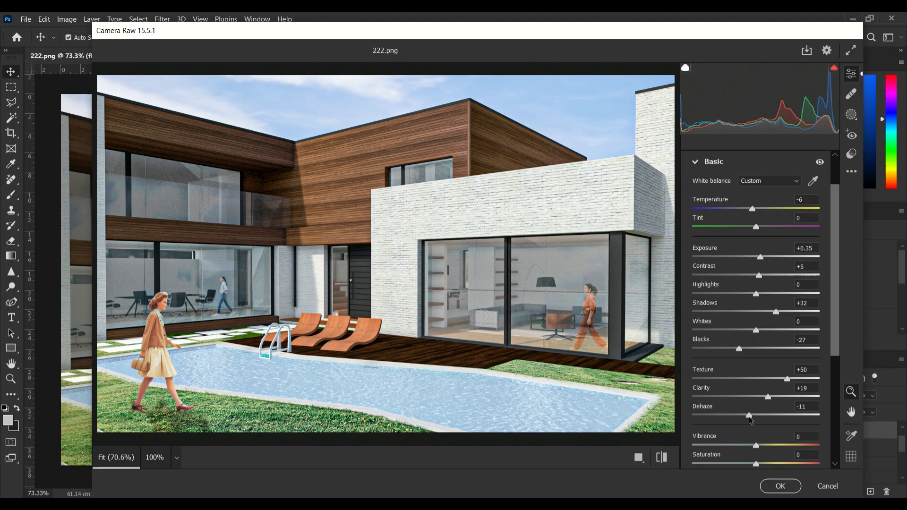
Compare the image with and without the Basic adjustments and set the Detail sharpening to 23.
click(819, 164)
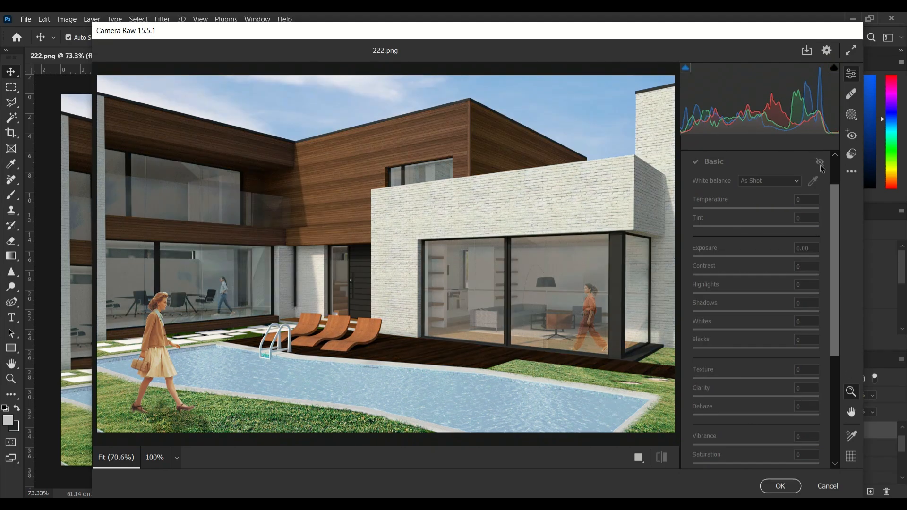
click(820, 164)
click(706, 166)
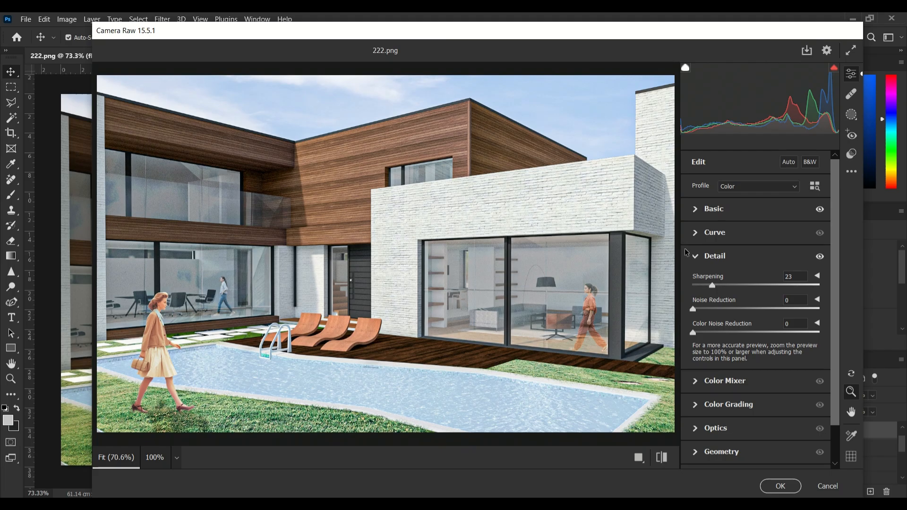
click(813, 258)
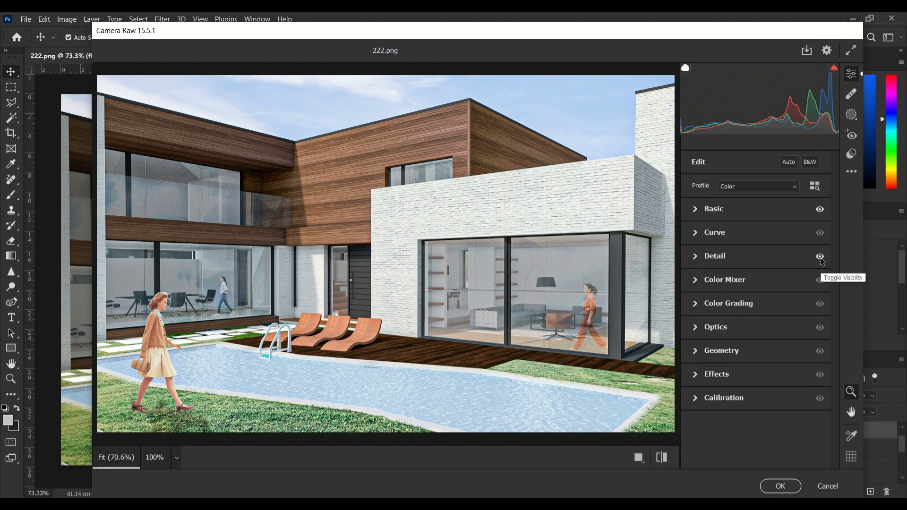
In the Color Mixer, set saturation to Yellows +51, Greens +15, and Blues -20, and the Blues luminance to -21.
click(718, 280)
scroll(759, 311, down, 5)
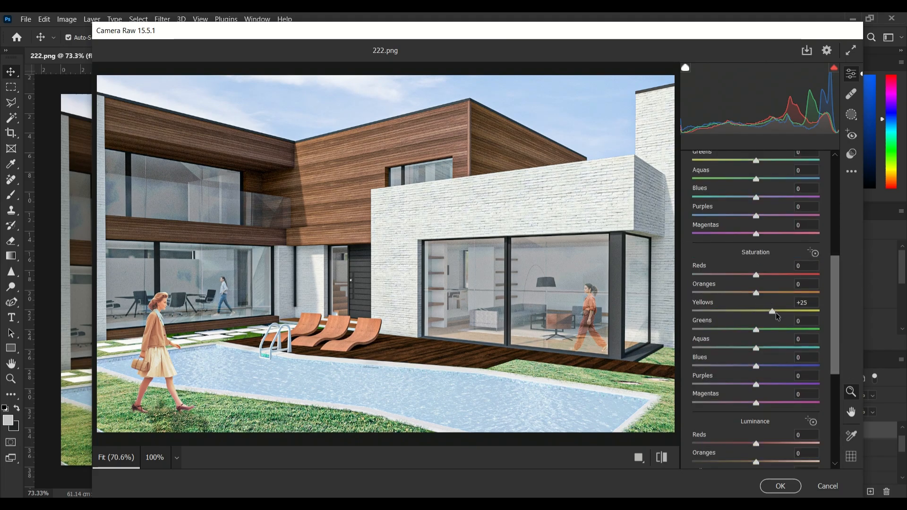
drag(775, 312, 766, 330)
drag(756, 366, 743, 395)
scroll(733, 339, down, 3)
scroll(733, 339, down, 3)
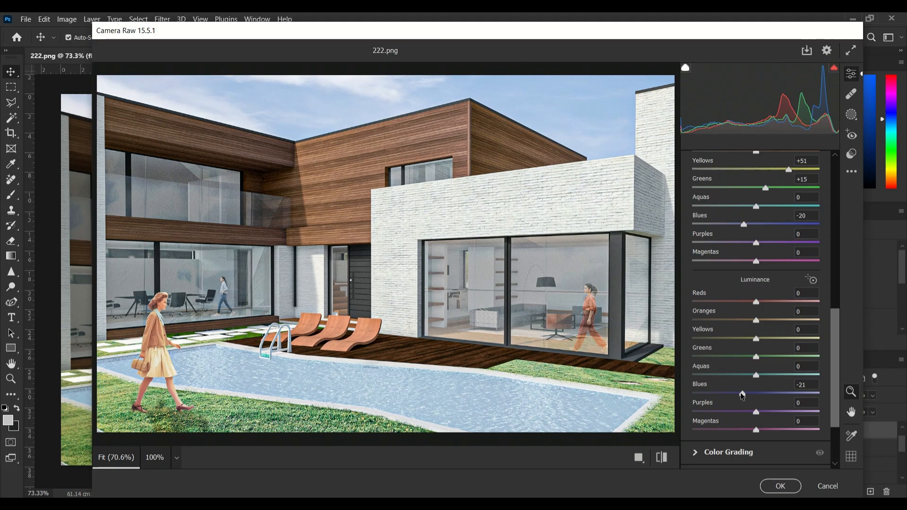
Raise the Oranges luminance, adjust the Greens luminance and Optics settings, and apply the filter, comparing the flat layer hidden and shown.
drag(755, 321, 762, 320)
drag(756, 357, 726, 382)
scroll(801, 274, down, 4)
click(696, 385)
click(697, 327)
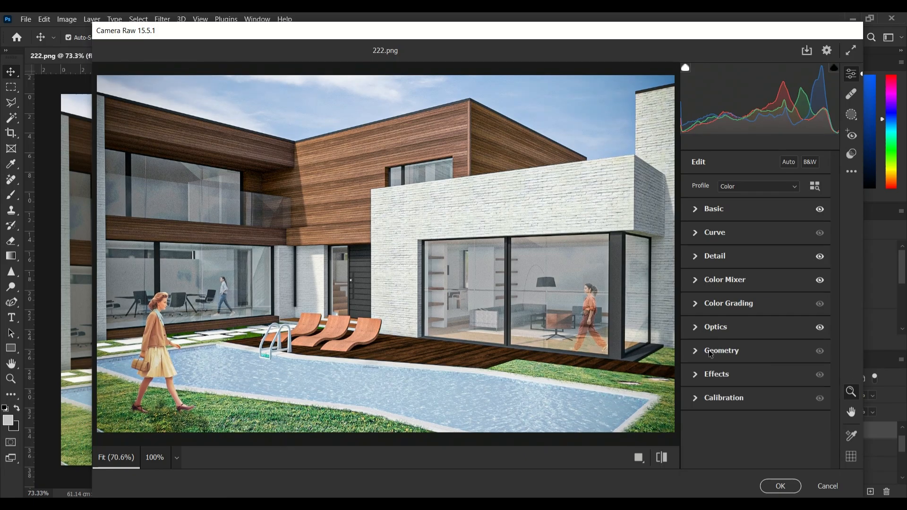
click(781, 487)
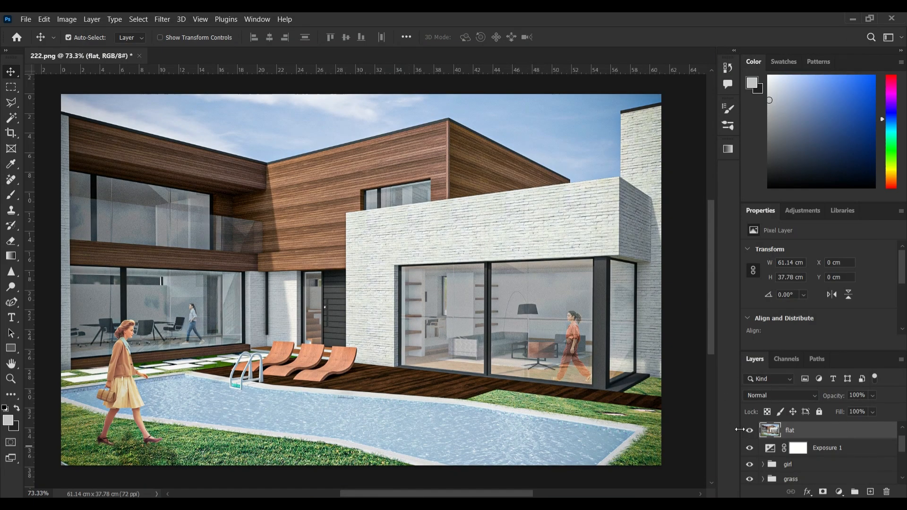
click(749, 431)
click(749, 431)
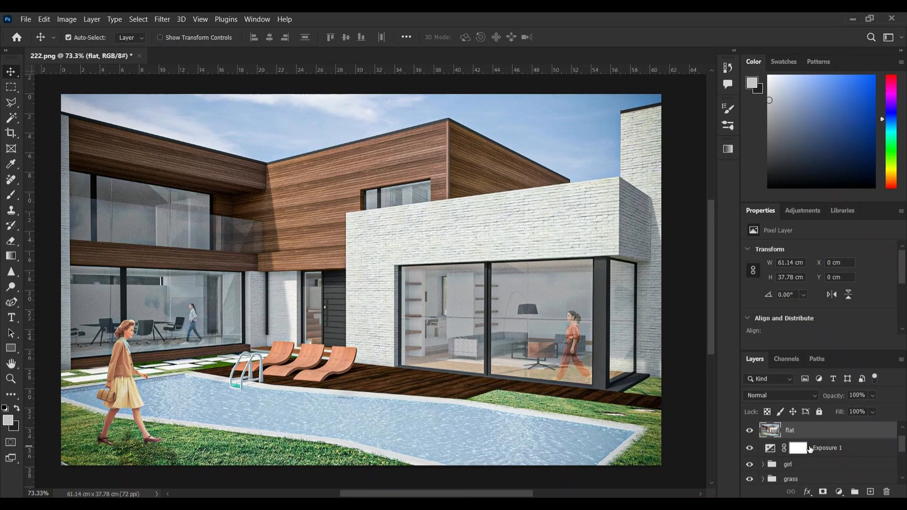